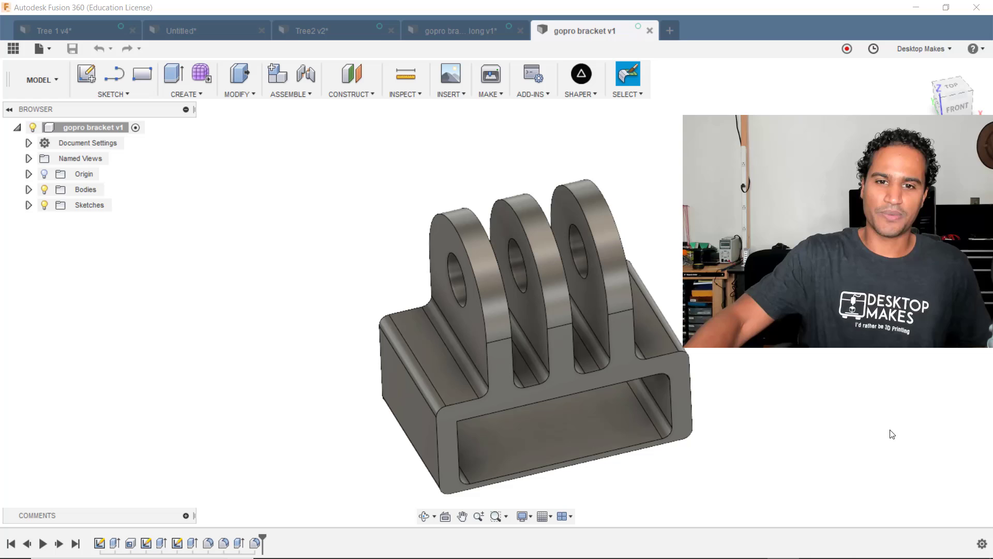
Step: Switch to the 'gopro bracket long v1' design and orbit around its tall hollow channel
{"action": "left_click", "coordinate": [434, 28]}
{"action": "left_click", "coordinate": [505, 329]}
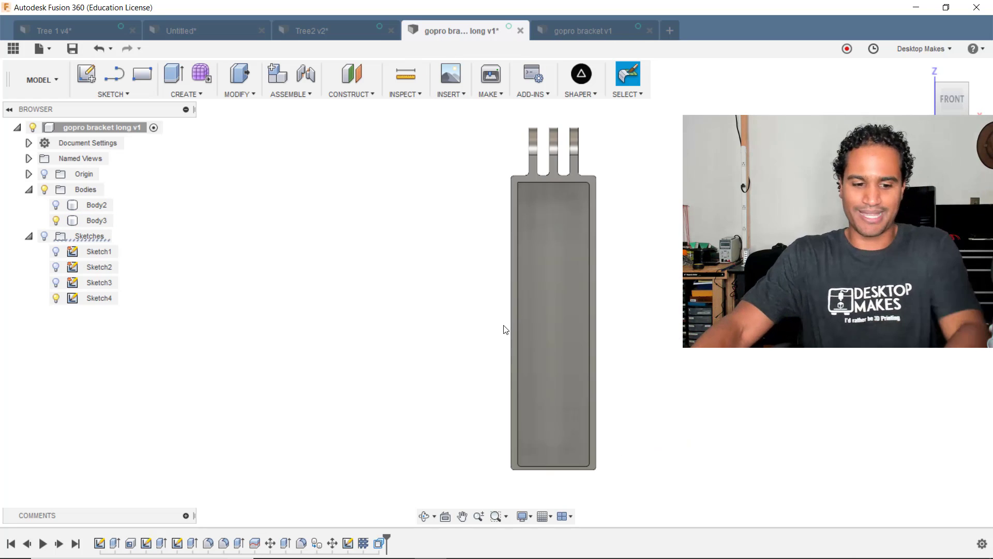
{"action": "middle_click_drag", "start_coordinate": [505, 329], "coordinate": [947, 363], "text": "shift"}
{"action": "key", "text": "Escape"}
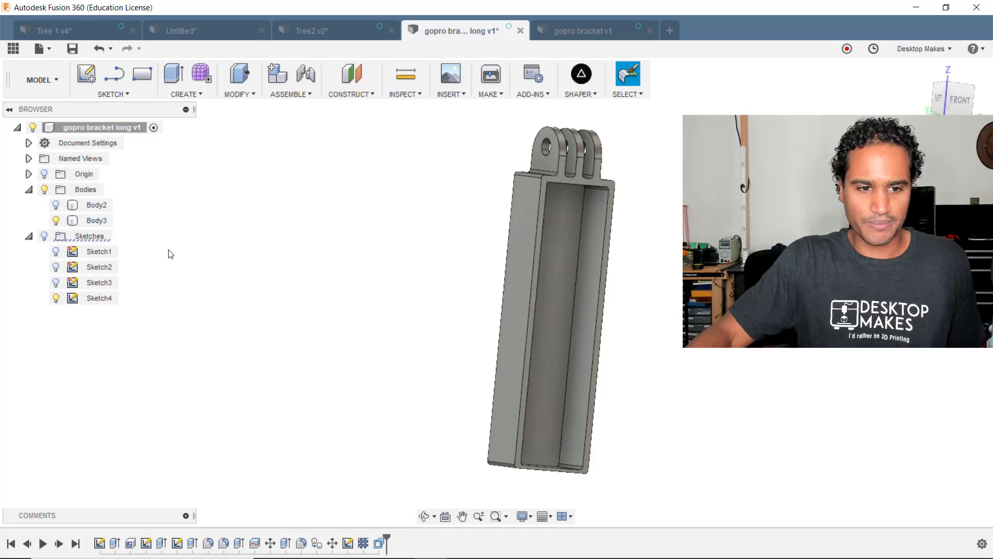
Step: Make Body2 visible to show the truss-ribbed bracket, then orbit to compare it with the plain channel
{"action": "left_click", "coordinate": [57, 205]}
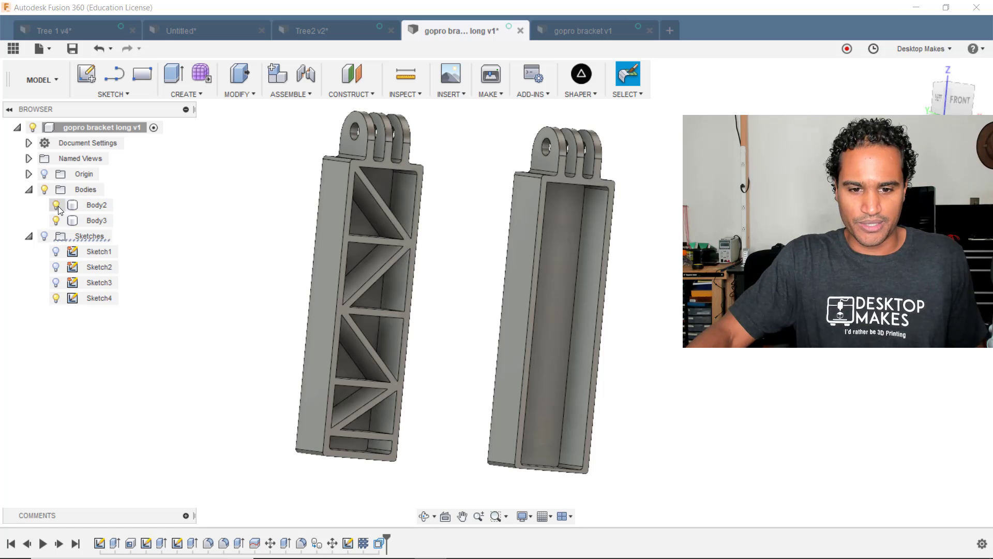
{"action": "middle_click_drag", "start_coordinate": [458, 292], "coordinate": [542, 311], "text": "shift"}
{"action": "scroll", "coordinate": [521, 332], "scroll_direction": "up", "scroll_amount": 2}
{"action": "scroll", "coordinate": [546, 316], "scroll_direction": "down", "scroll_amount": 2}
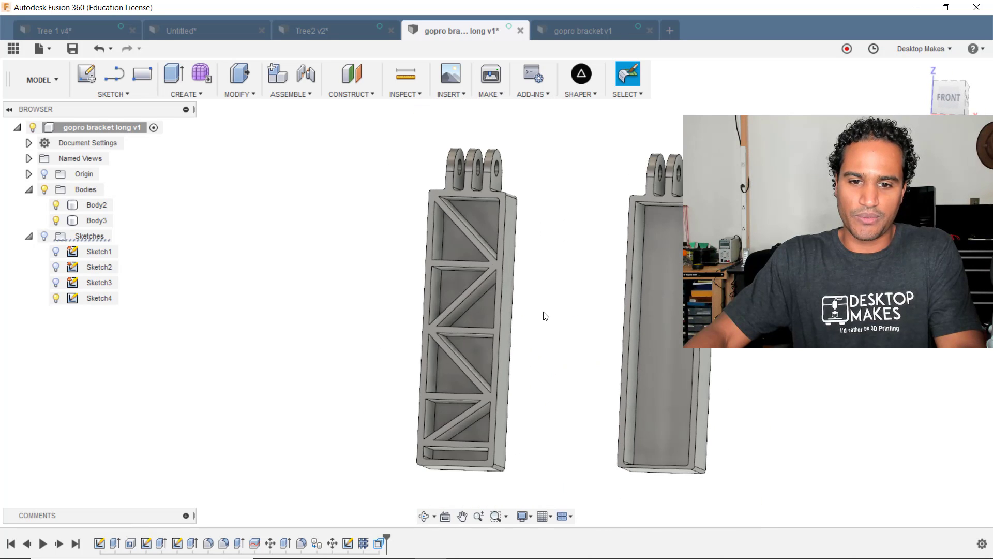
{"action": "middle_click_drag", "start_coordinate": [297, 403], "coordinate": [328, 389], "text": "shift"}
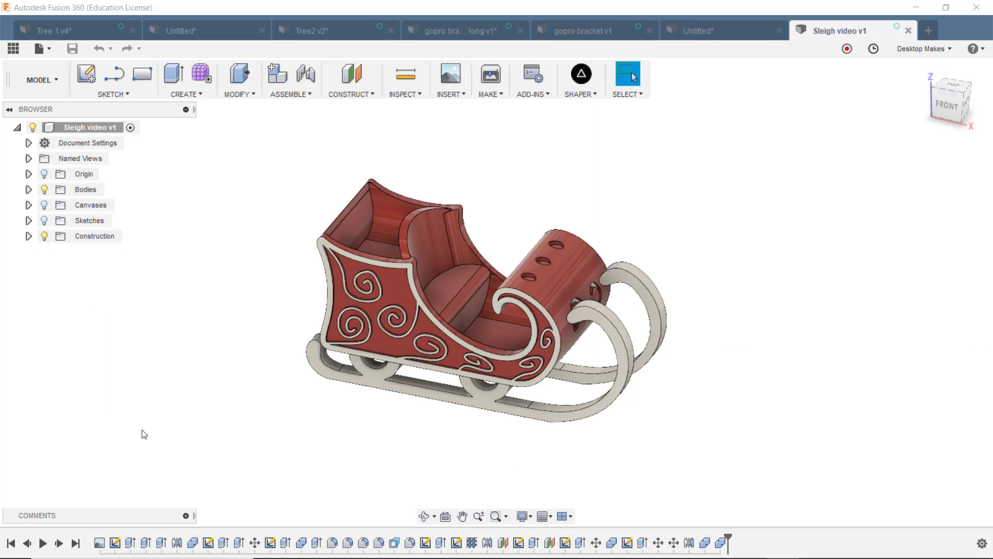
{"action": "middle_click_drag", "start_coordinate": [144, 432], "coordinate": [281, 381], "text": "shift"}
{"action": "scroll", "coordinate": [435, 370], "scroll_direction": "up", "scroll_amount": 6}
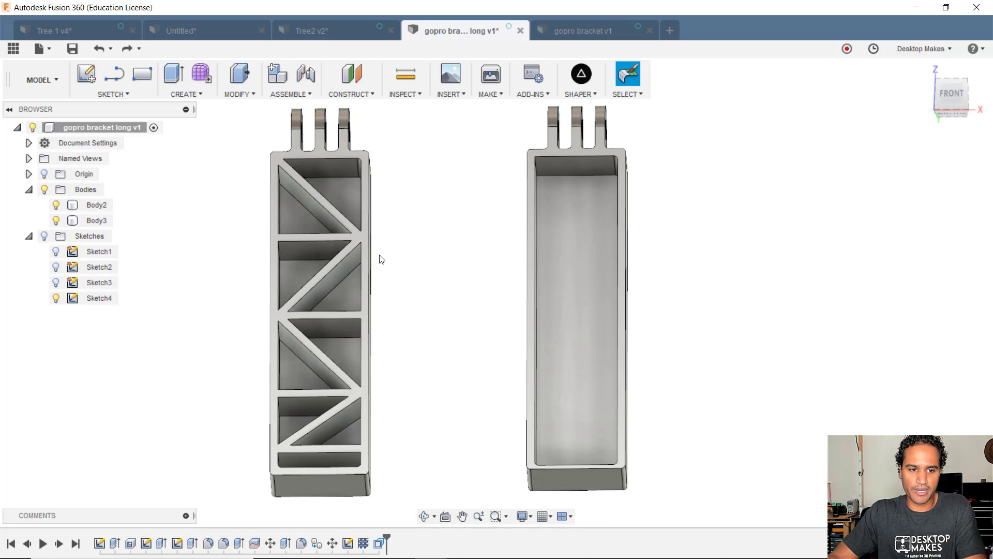
Step: Start a new sketch on the plain channel's inner floor
{"action": "left_click", "coordinate": [138, 91]}
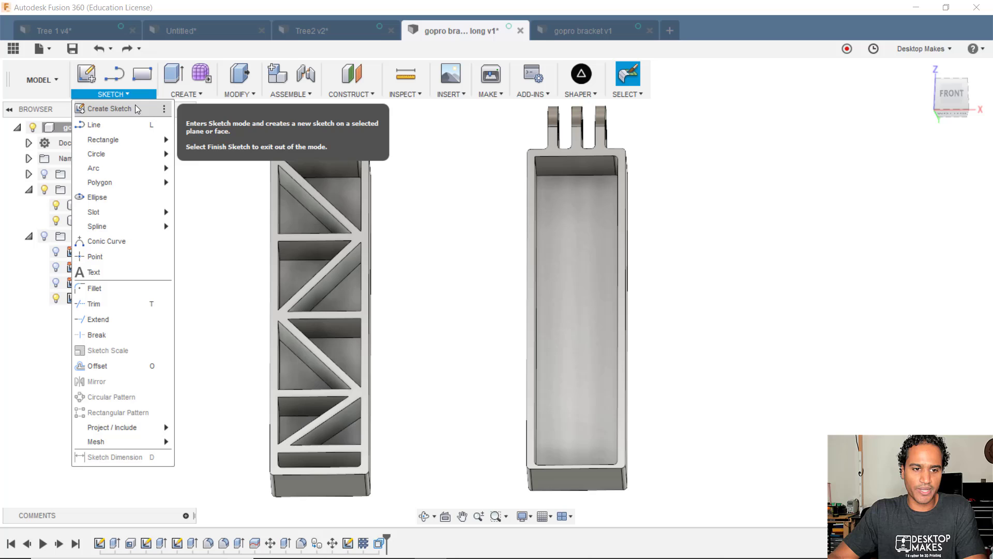
{"action": "left_click", "coordinate": [136, 108]}
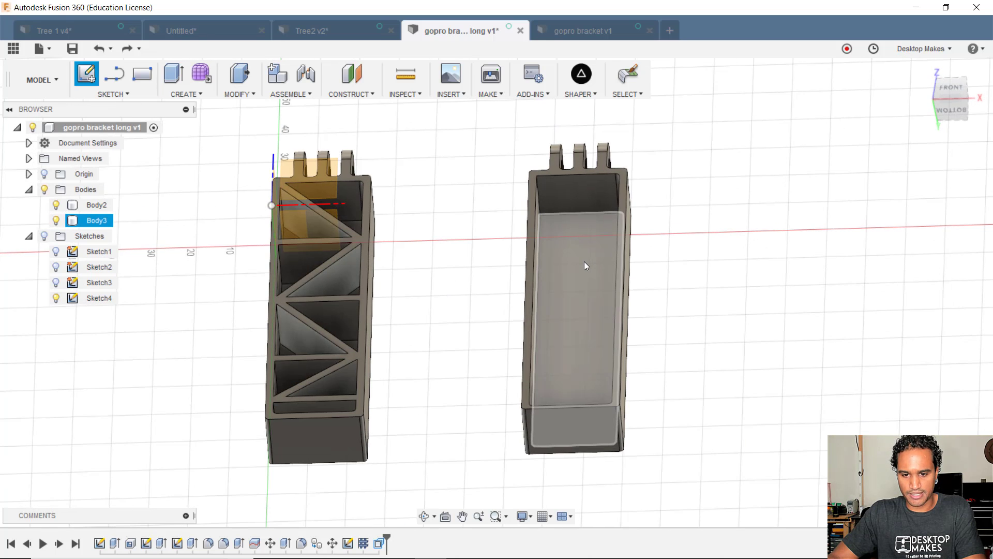
{"action": "left_click", "coordinate": [585, 261]}
{"action": "scroll", "coordinate": [482, 388], "scroll_direction": "up", "scroll_amount": 5}
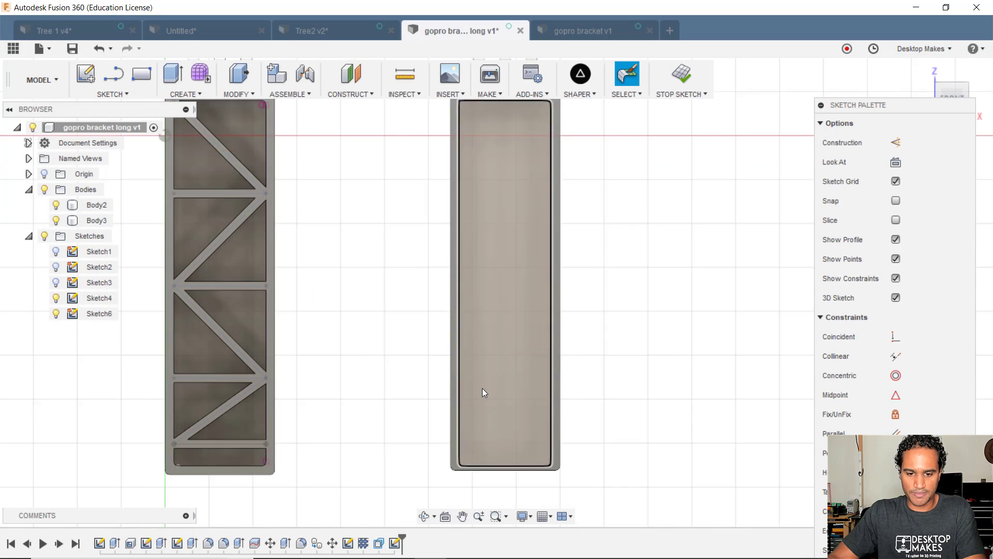
{"action": "middle_click_drag", "start_coordinate": [482, 388], "coordinate": [486, 303]}
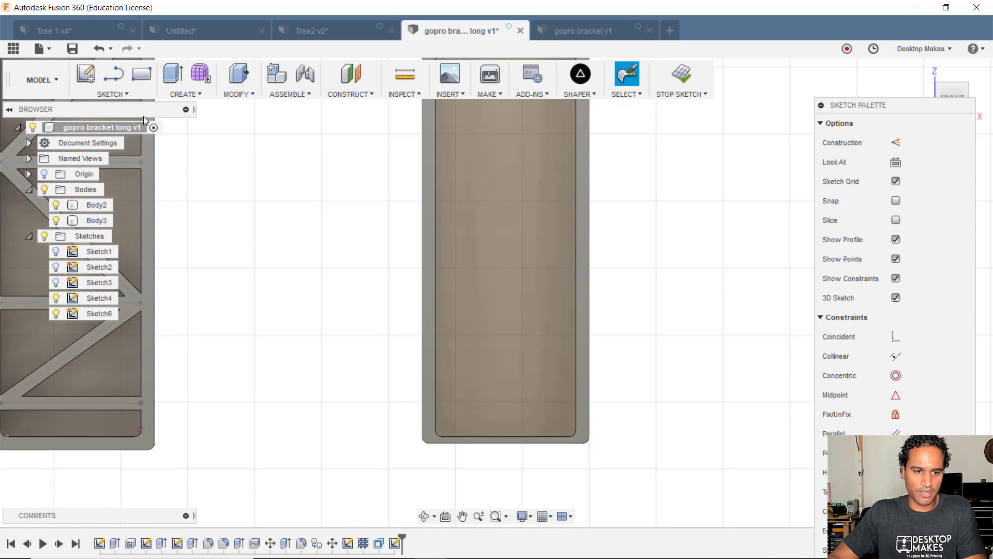
Step: Draw two horizontal lines wall to wall joined by a diagonal, forming a Z-shape
{"action": "left_click", "coordinate": [137, 94]}
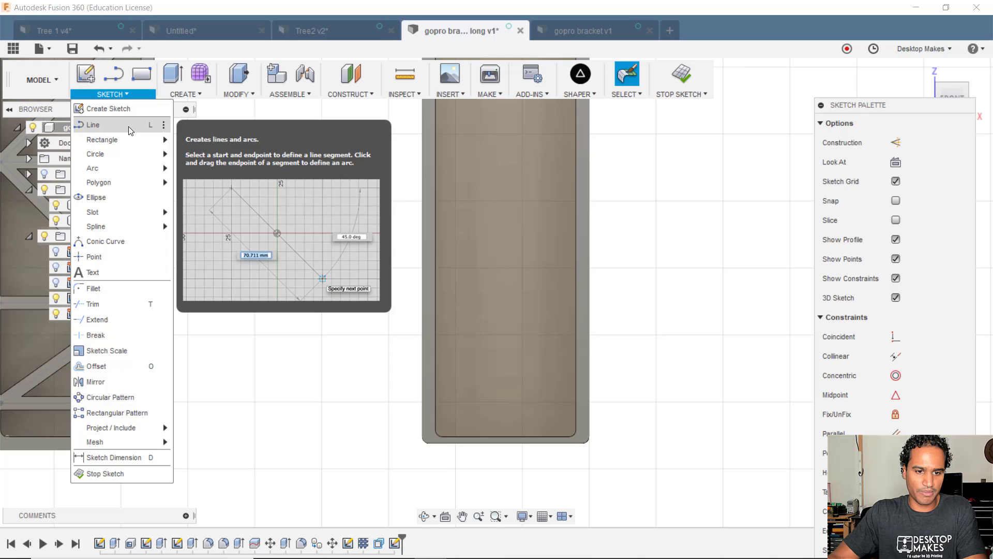
{"action": "left_click", "coordinate": [128, 126]}
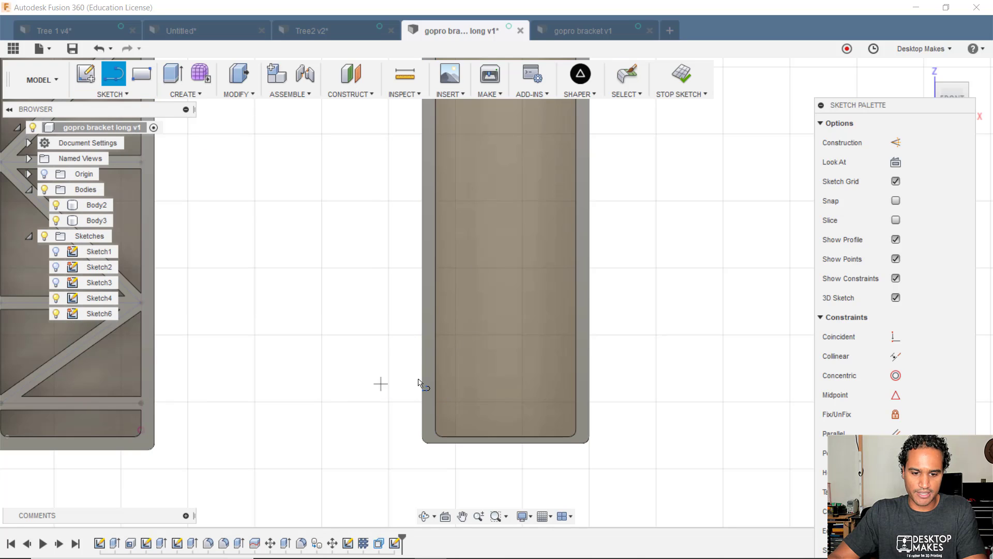
{"action": "middle_click_drag", "start_coordinate": [117, 446], "coordinate": [369, 449]}
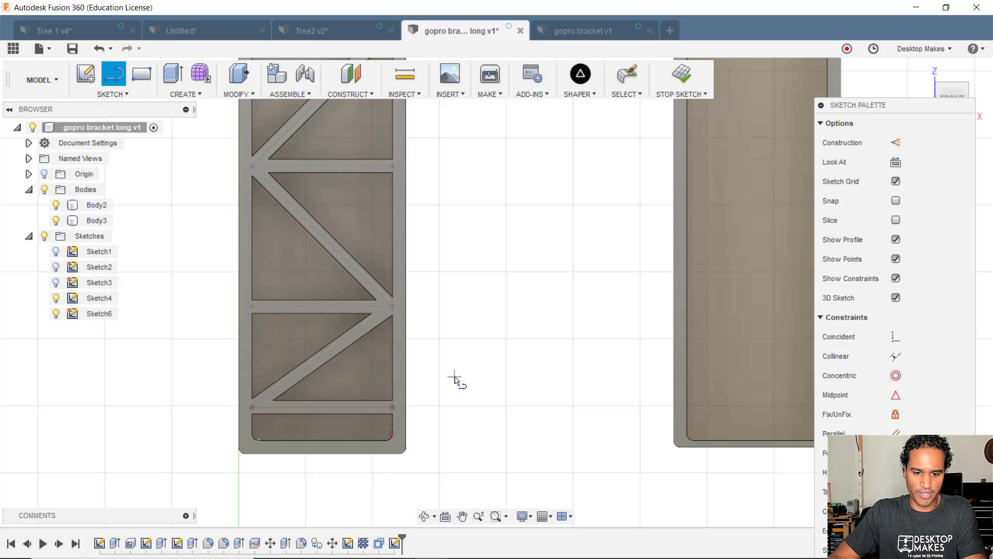
{"action": "middle_click_drag", "start_coordinate": [455, 380], "coordinate": [204, 410]}
{"action": "middle_click_drag", "start_coordinate": [503, 348], "coordinate": [400, 380]}
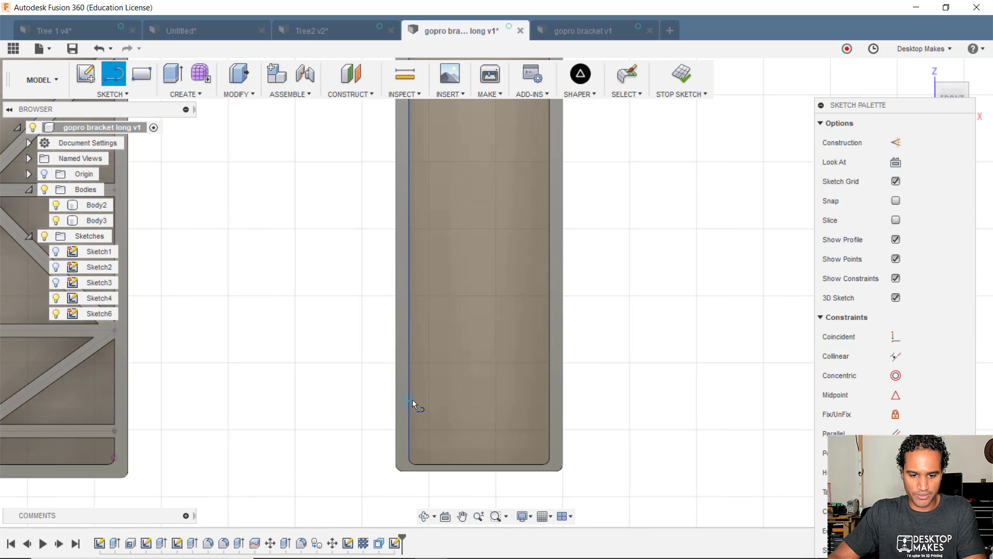
{"action": "left_click", "coordinate": [412, 400]}
{"action": "left_click", "coordinate": [551, 401]}
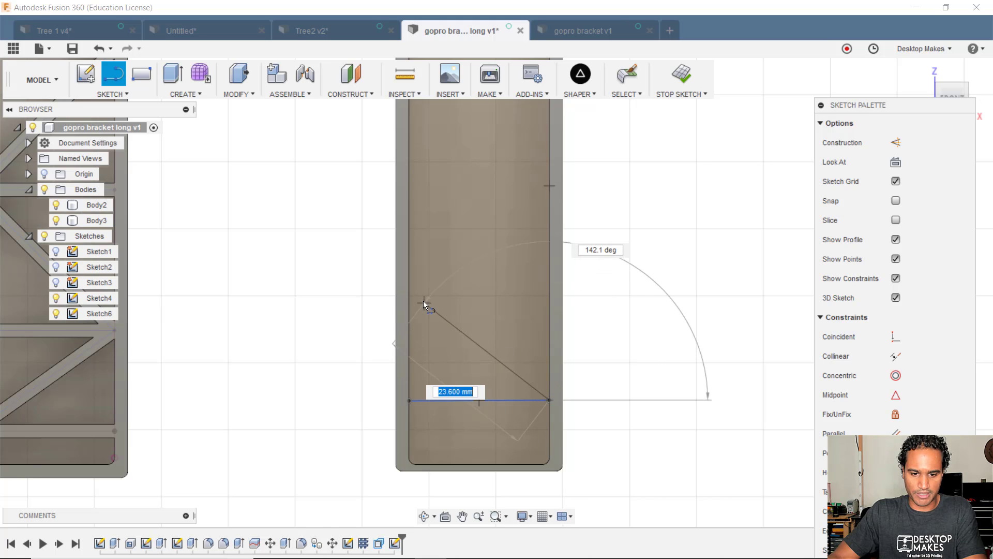
{"action": "left_click", "coordinate": [410, 284]}
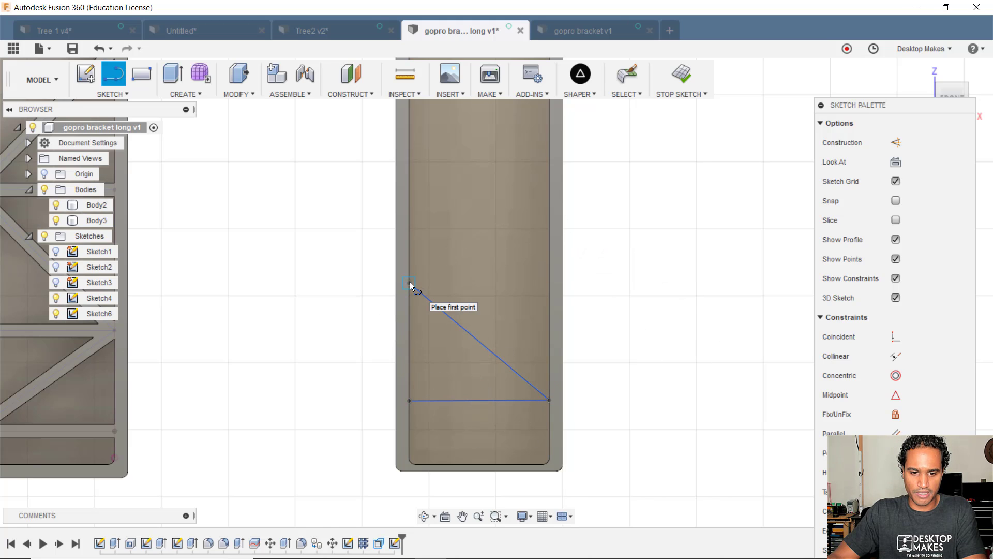
{"action": "left_click", "coordinate": [410, 284]}
{"action": "left_click", "coordinate": [549, 283]}
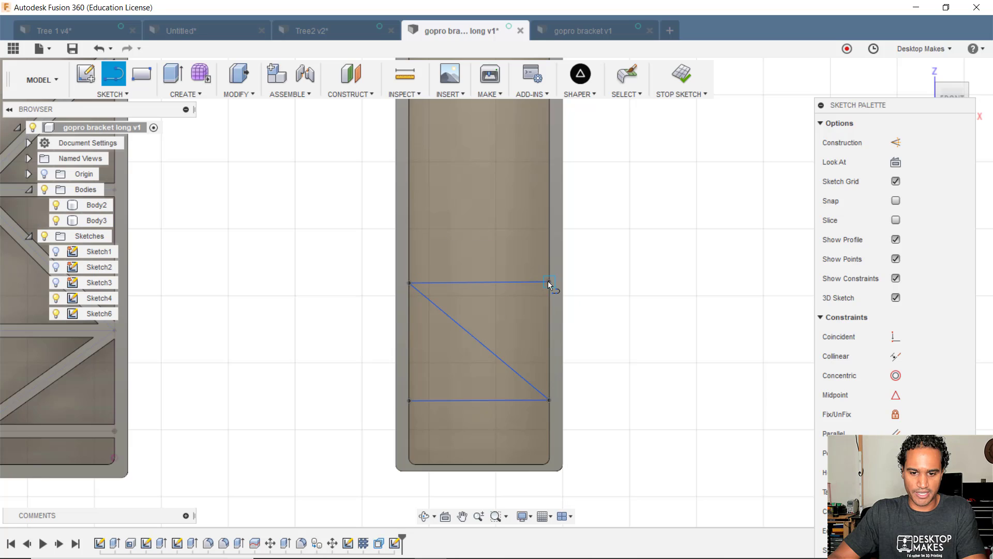
Step: Finish the Z-shaped sketch and start a Web feature
{"action": "left_click", "coordinate": [684, 77]}
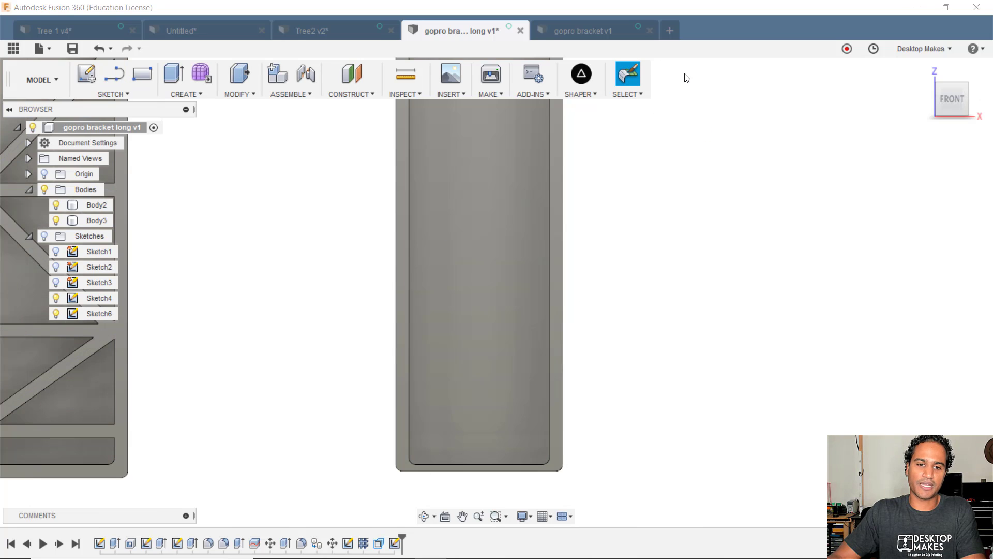
{"action": "left_click", "coordinate": [181, 95]}
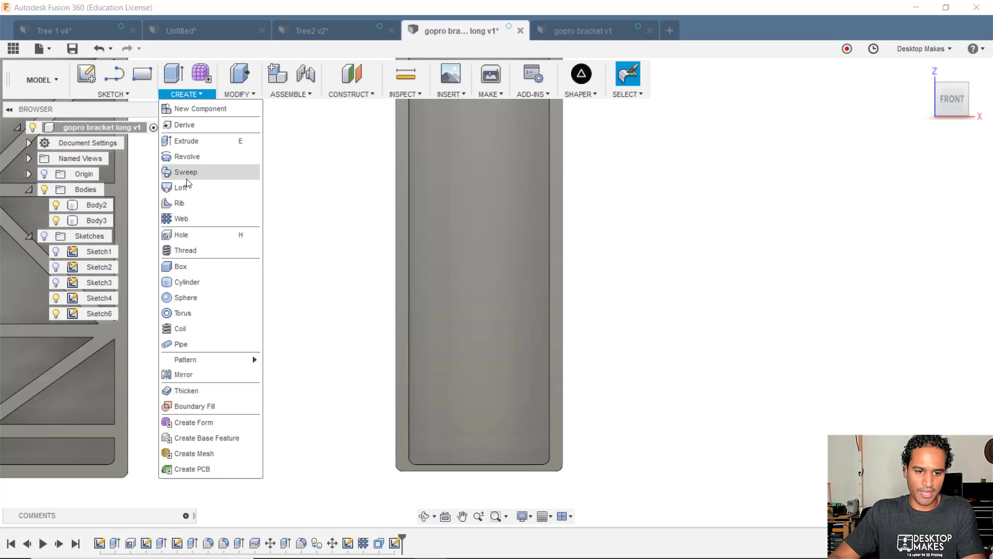
{"action": "left_click", "coordinate": [181, 219]}
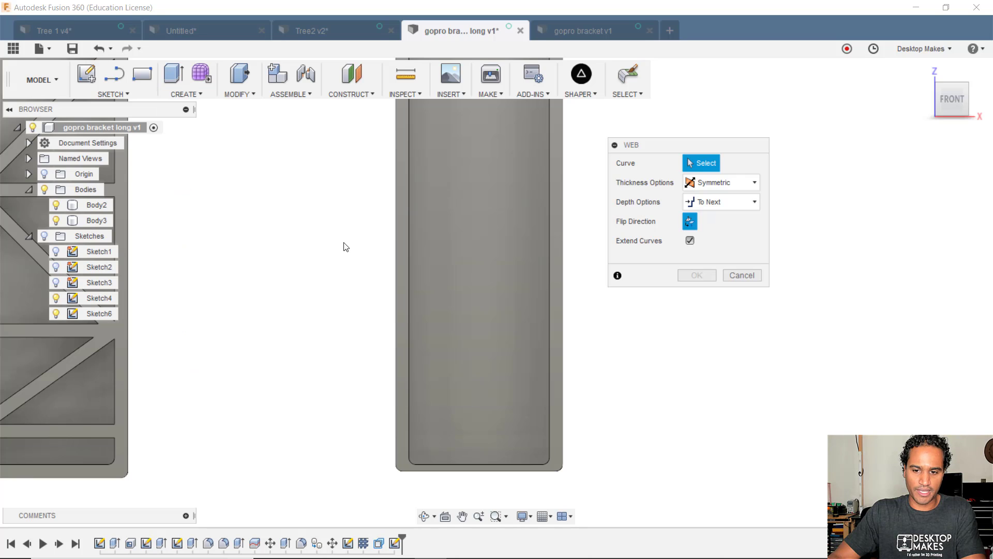
Step: Hide Sketch4 and select the Z-shaped curve as the web path, orbiting to check the 2.00 mm preview
{"action": "left_click", "coordinate": [44, 237]}
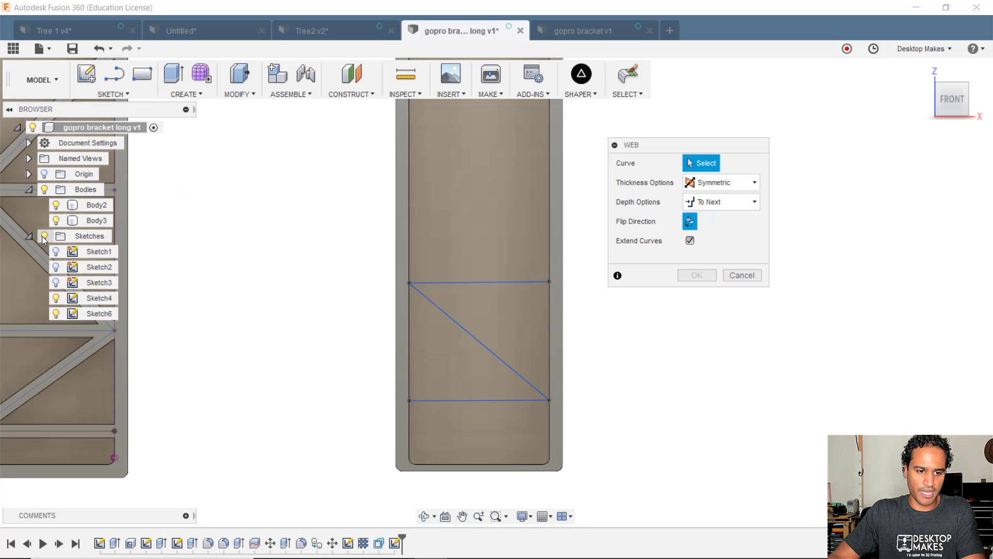
{"action": "left_click", "coordinate": [56, 300]}
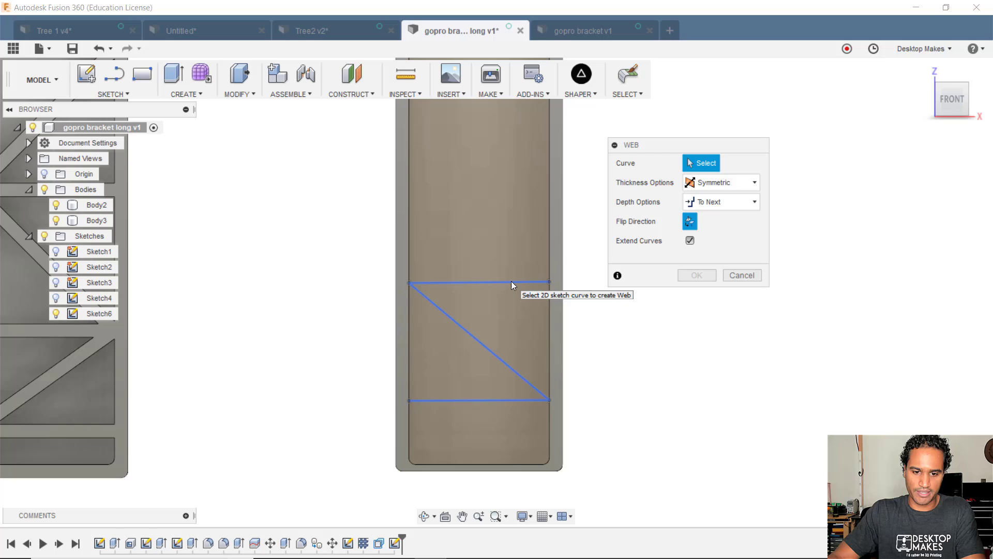
{"action": "left_click", "coordinate": [483, 281]}
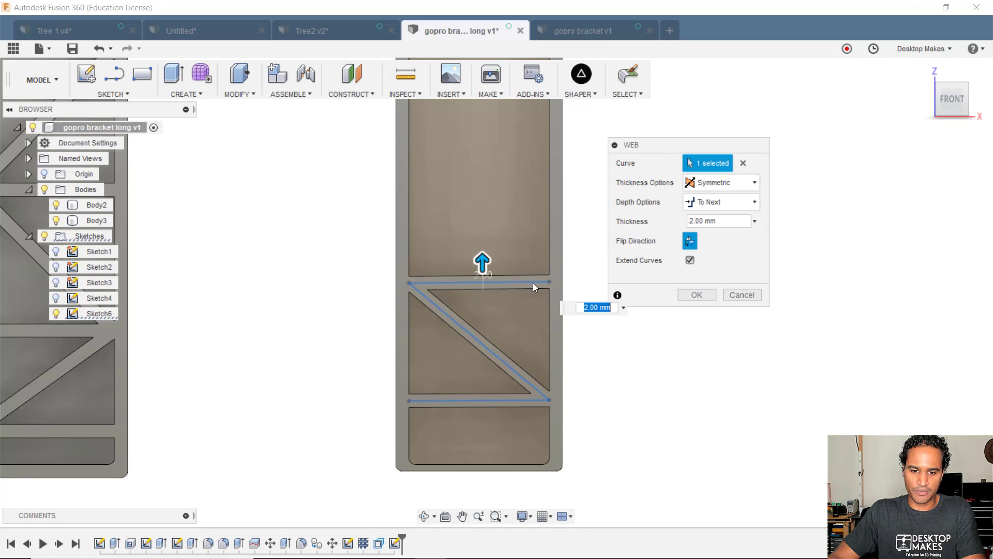
{"action": "middle_click_drag", "start_coordinate": [519, 424], "coordinate": [546, 255], "text": "shift"}
{"action": "middle_click_drag", "start_coordinate": [526, 365], "coordinate": [528, 393], "text": "shift"}
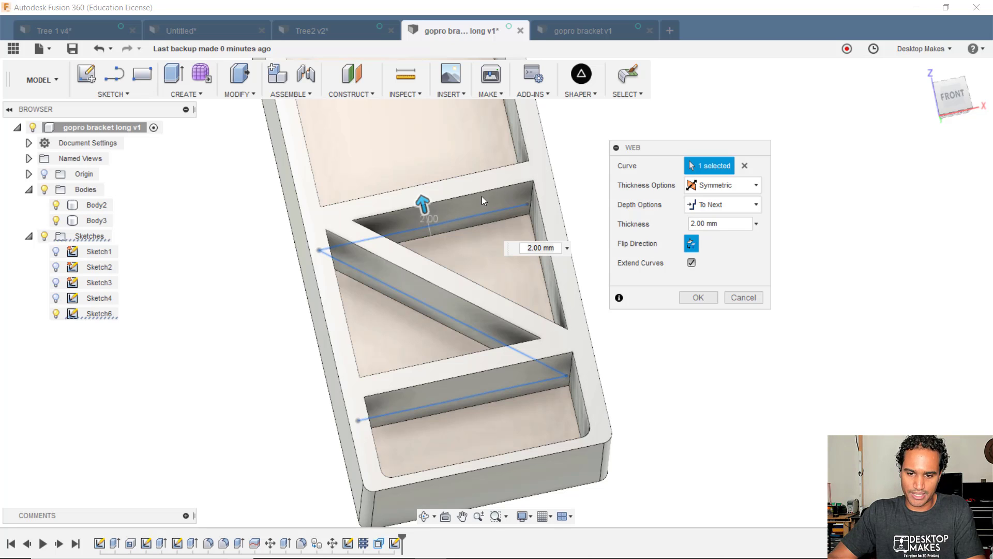
Step: Flip the web direction and back, keep the thickness Symmetric, and inspect the preview's depth
{"action": "left_click", "coordinate": [691, 243]}
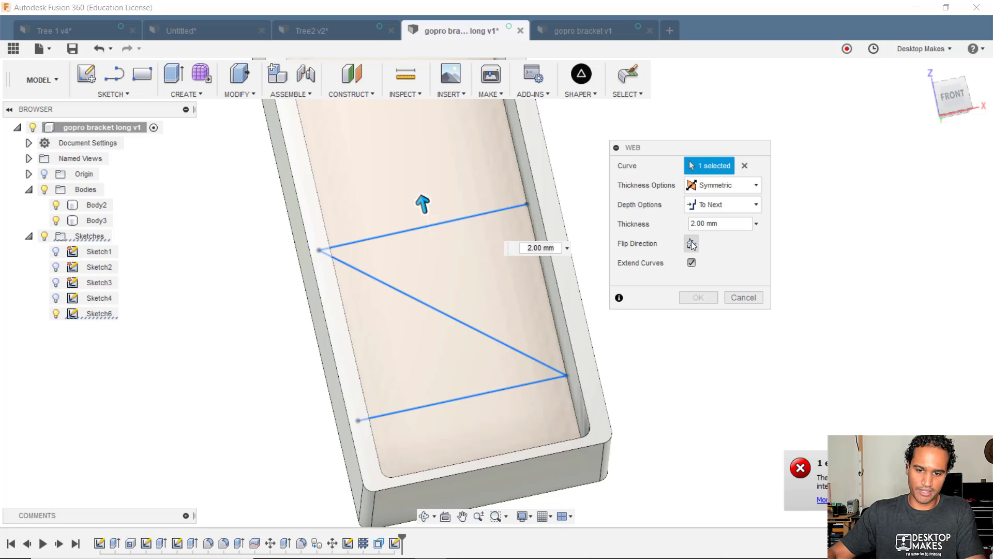
{"action": "left_click", "coordinate": [691, 244]}
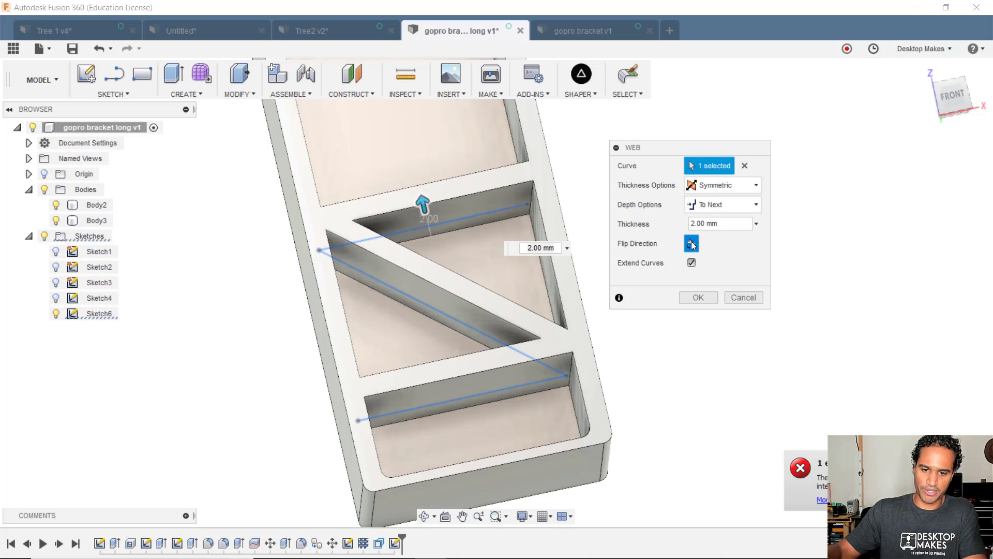
{"action": "left_click", "coordinate": [708, 187]}
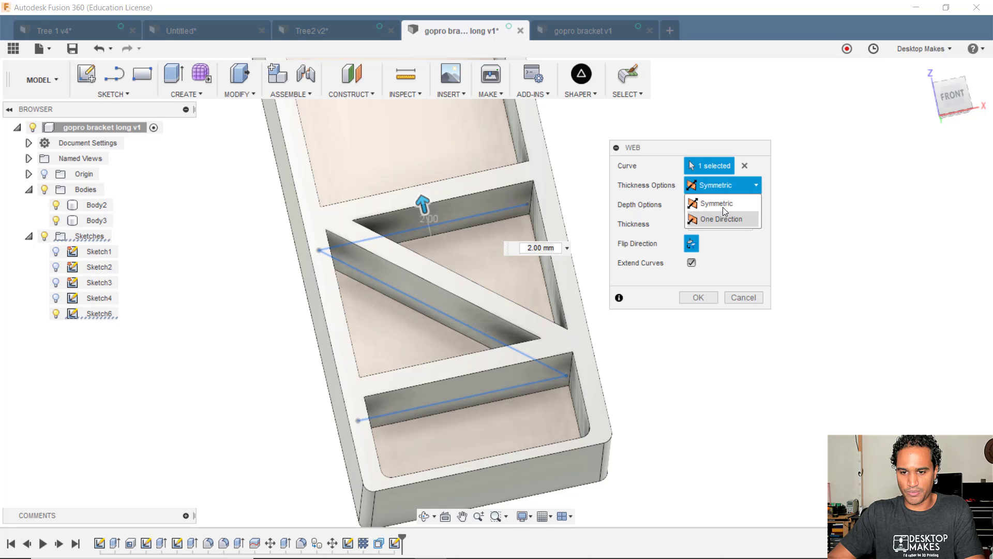
{"action": "left_click", "coordinate": [722, 203]}
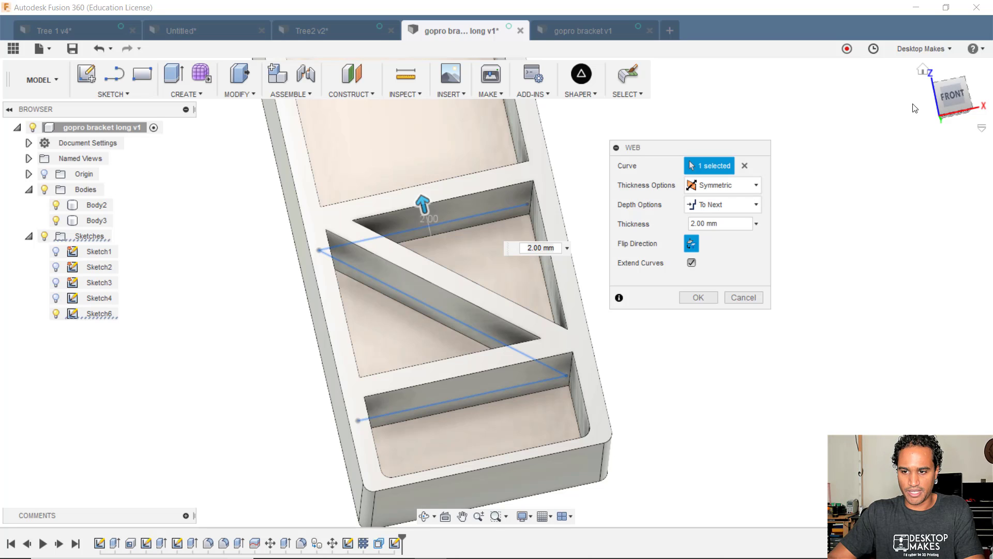
{"action": "left_click_drag", "start_coordinate": [955, 99], "coordinate": [800, 137]}
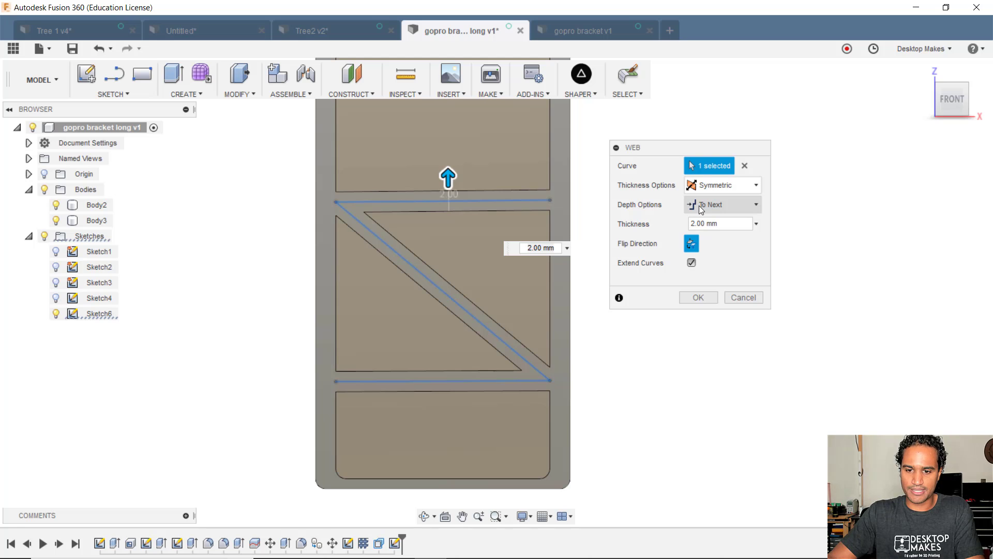
{"action": "middle_click_drag", "start_coordinate": [554, 405], "coordinate": [545, 380], "text": "shift"}
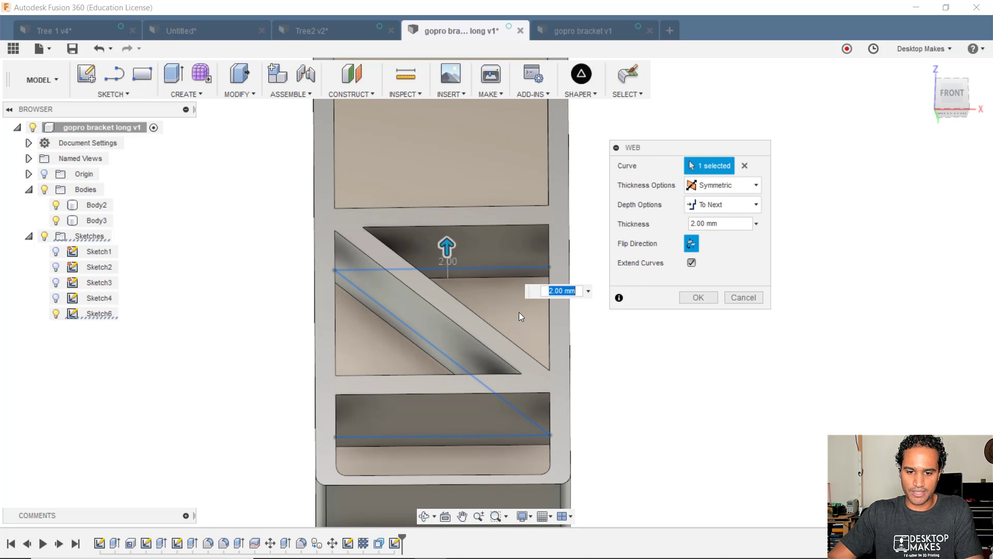
{"action": "middle_click_drag", "start_coordinate": [462, 182], "coordinate": [453, 241], "text": "shift"}
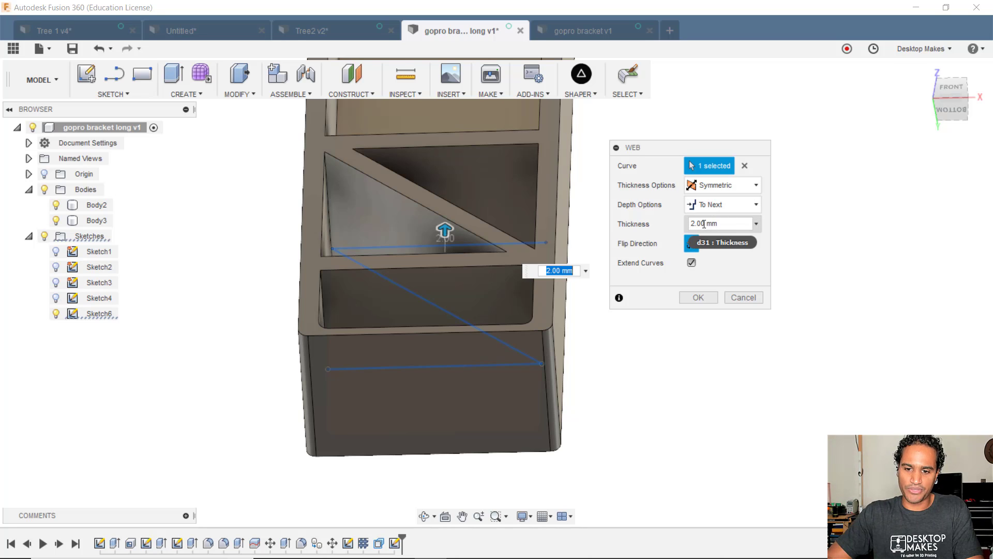
Step: Try web thicknesses of 1 mm and 4 mm, then return to 2 mm and a front view
{"action": "left_click", "coordinate": [734, 222]}
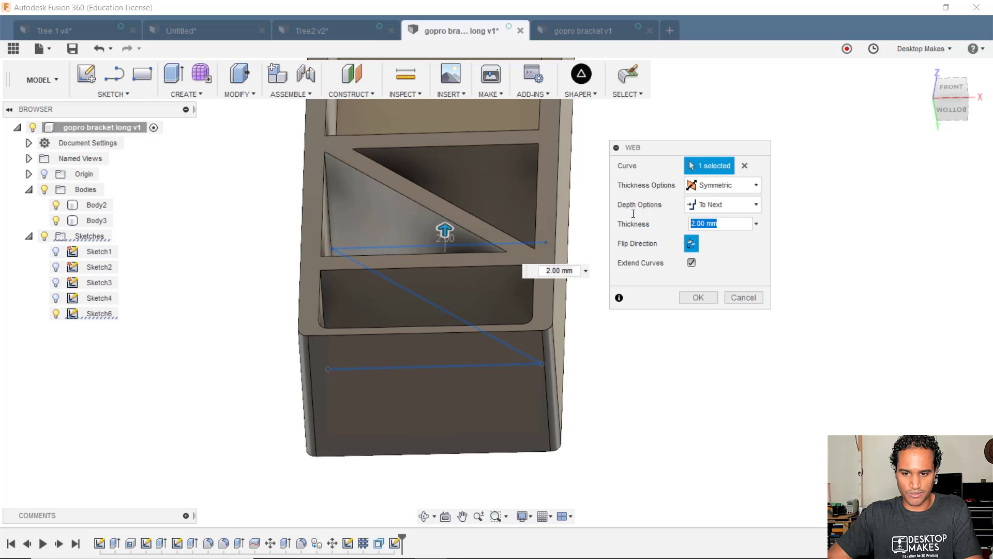
{"action": "type", "text": "1"}
{"action": "key", "text": "BackSpace"}
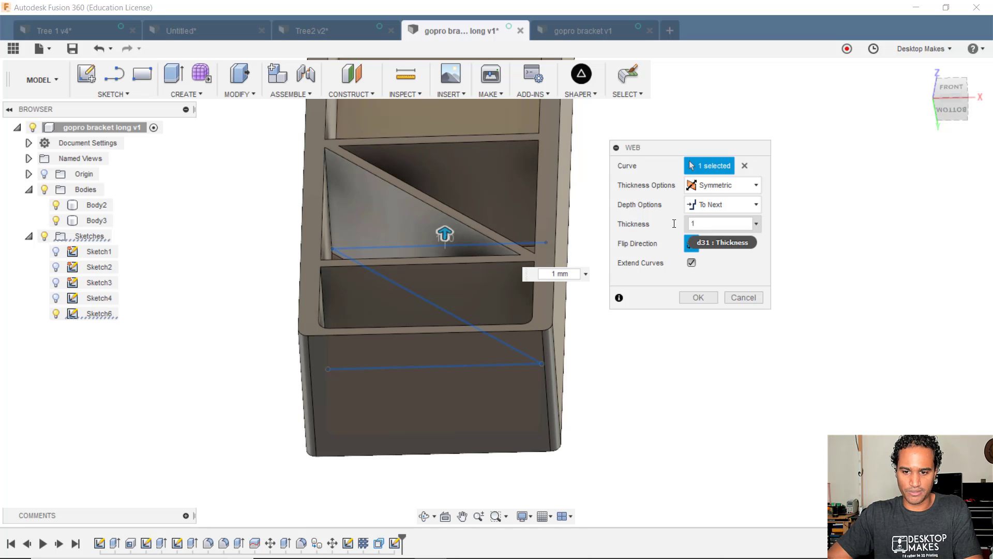
{"action": "type", "text": "4"}
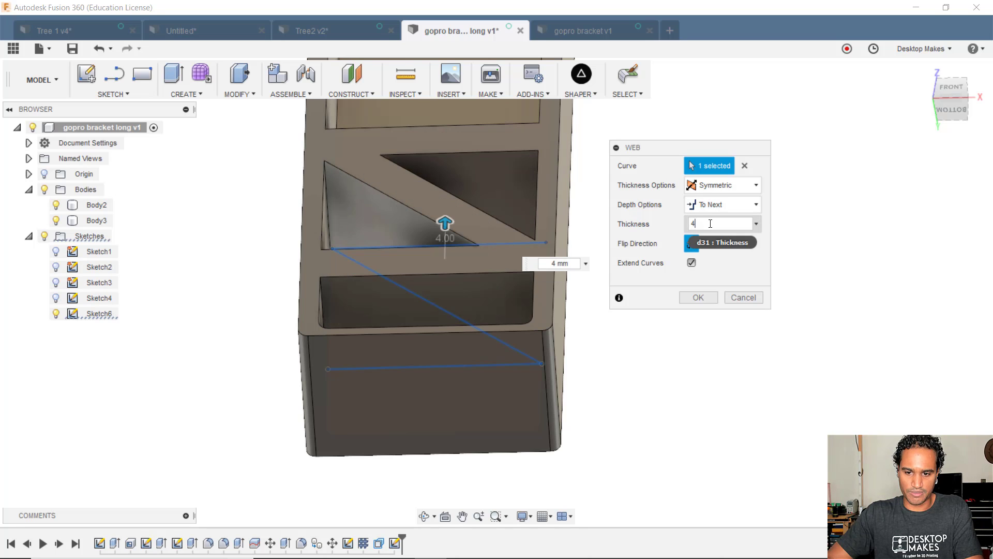
{"action": "left_click_drag", "start_coordinate": [704, 223], "coordinate": [644, 223]}
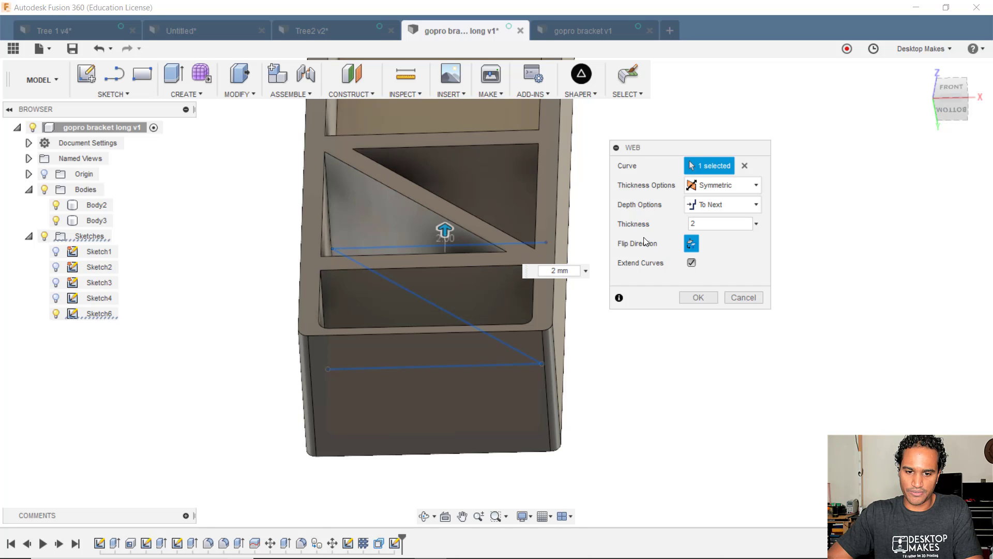
{"action": "middle_click_drag", "start_coordinate": [512, 227], "coordinate": [506, 250], "text": "shift"}
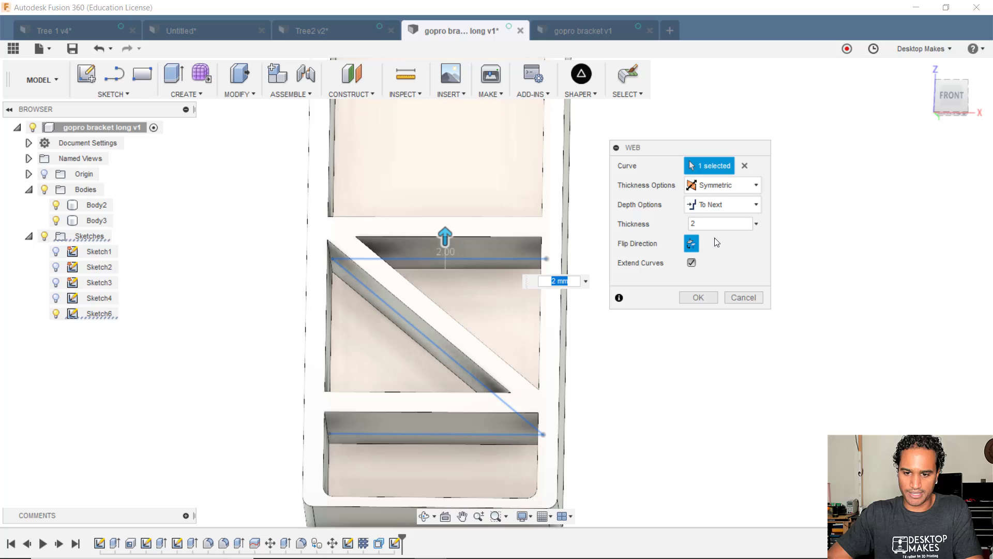
{"action": "left_click", "coordinate": [734, 202]}
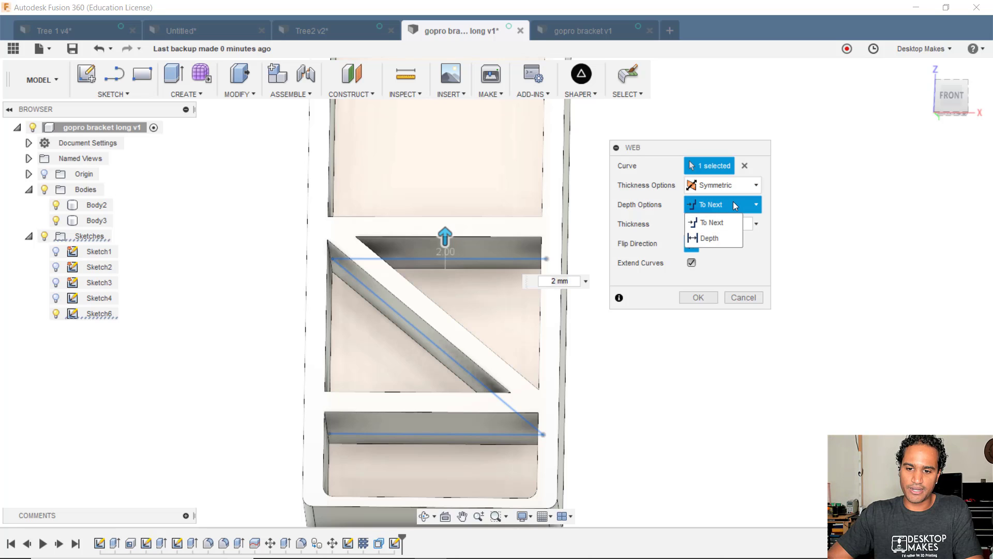
Step: Try a fixed web Depth of 5 mm and inspect the shallower ribs
{"action": "left_click", "coordinate": [719, 237]}
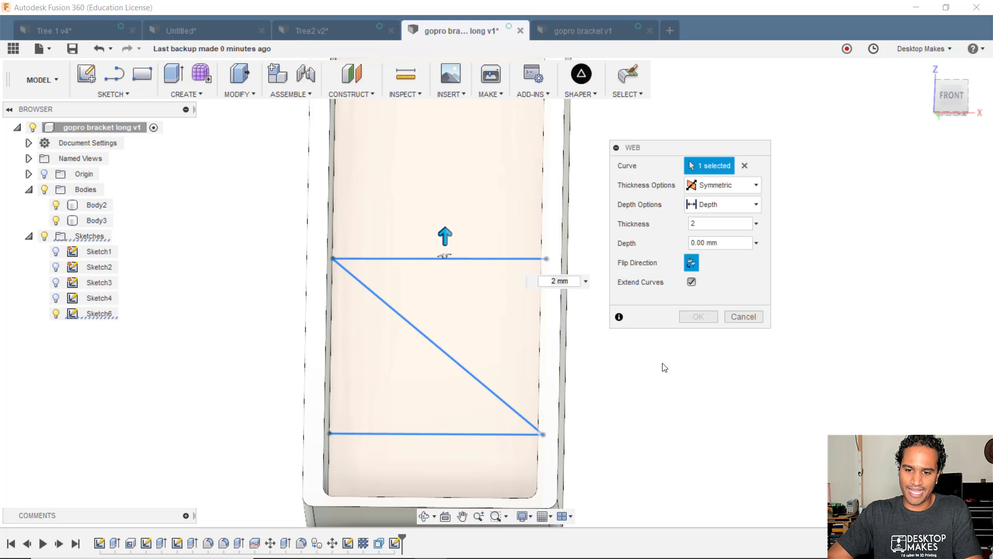
{"action": "middle_click_drag", "start_coordinate": [662, 367], "coordinate": [676, 289], "text": "shift"}
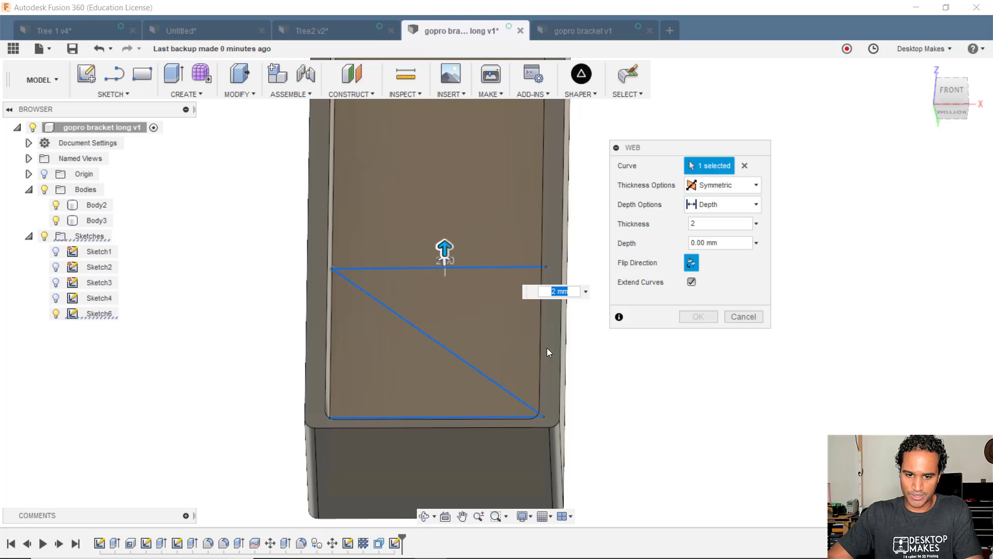
{"action": "middle_click_drag", "start_coordinate": [547, 348], "coordinate": [560, 334], "text": "shift"}
{"action": "left_click", "coordinate": [709, 242]}
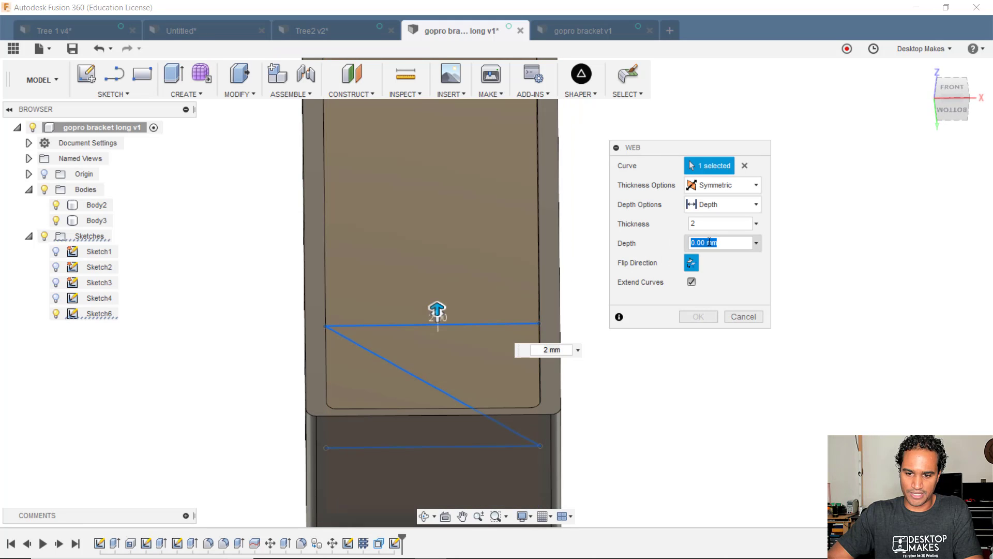
{"action": "type", "text": "5"}
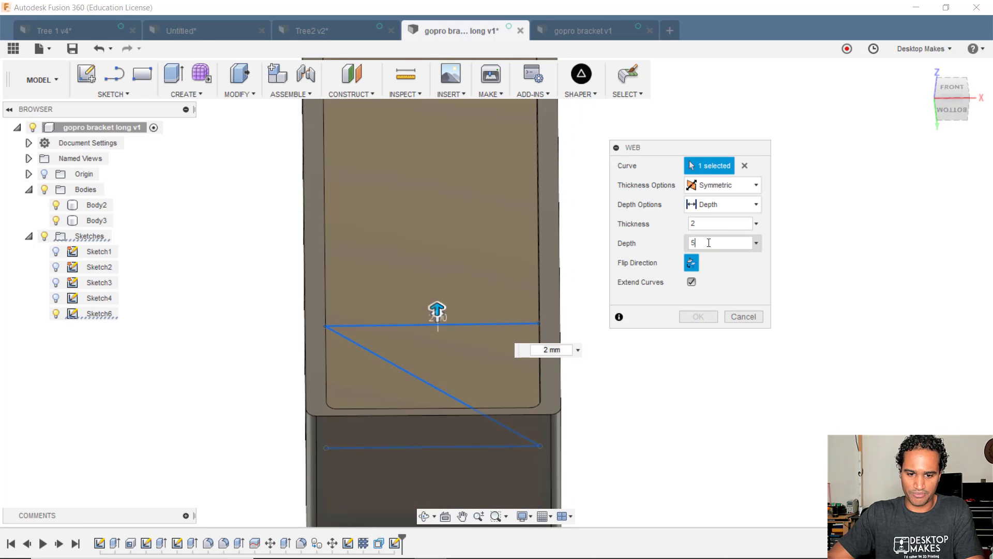
{"action": "middle_click_drag", "start_coordinate": [550, 388], "coordinate": [566, 375], "text": "shift"}
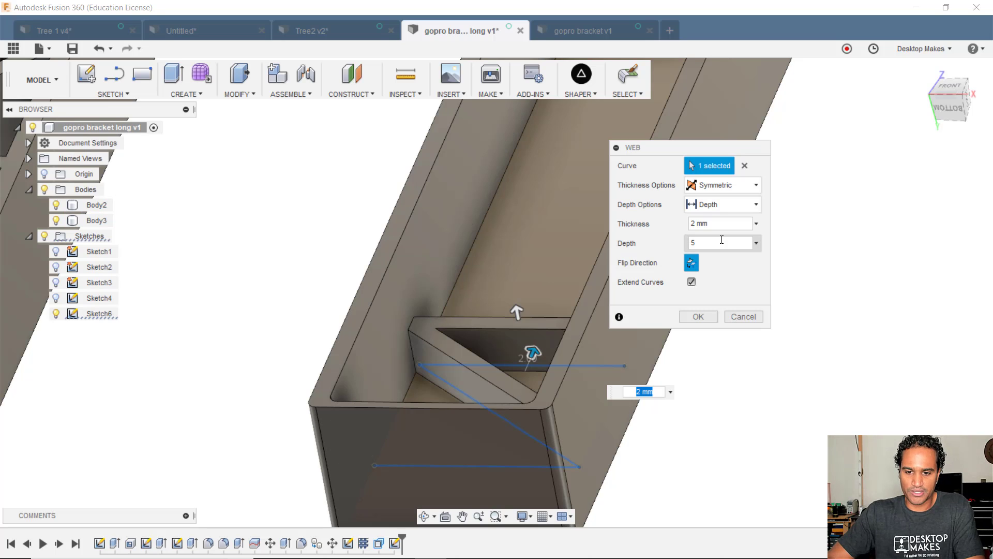
Step: Switch the web depth back to To Next and create the truss webs
{"action": "left_click", "coordinate": [710, 224]}
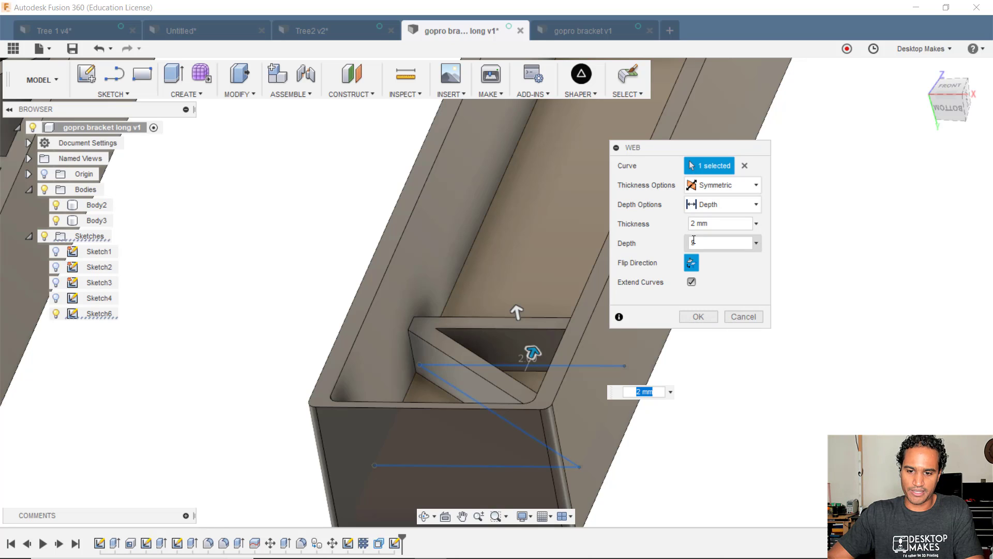
{"action": "left_click", "coordinate": [755, 206]}
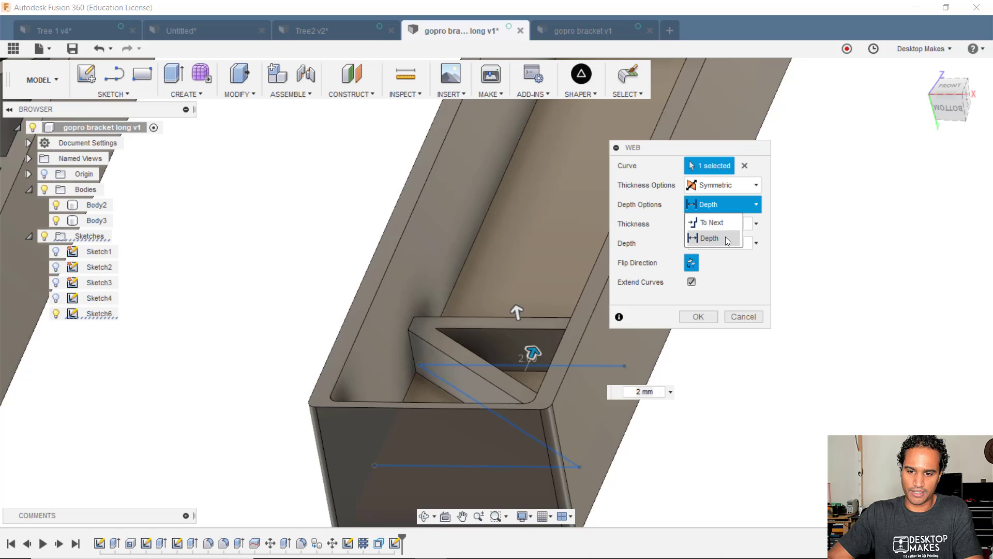
{"action": "left_click", "coordinate": [714, 221]}
{"action": "left_click", "coordinate": [698, 298]}
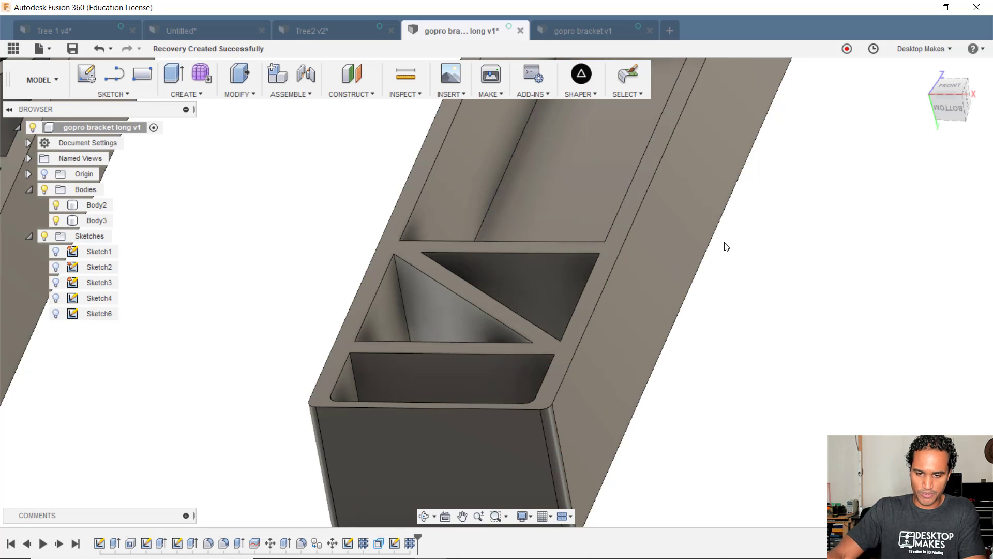
Step: Face the channel front-on and start a sketch on its upper floor
{"action": "left_click", "coordinate": [496, 235]}
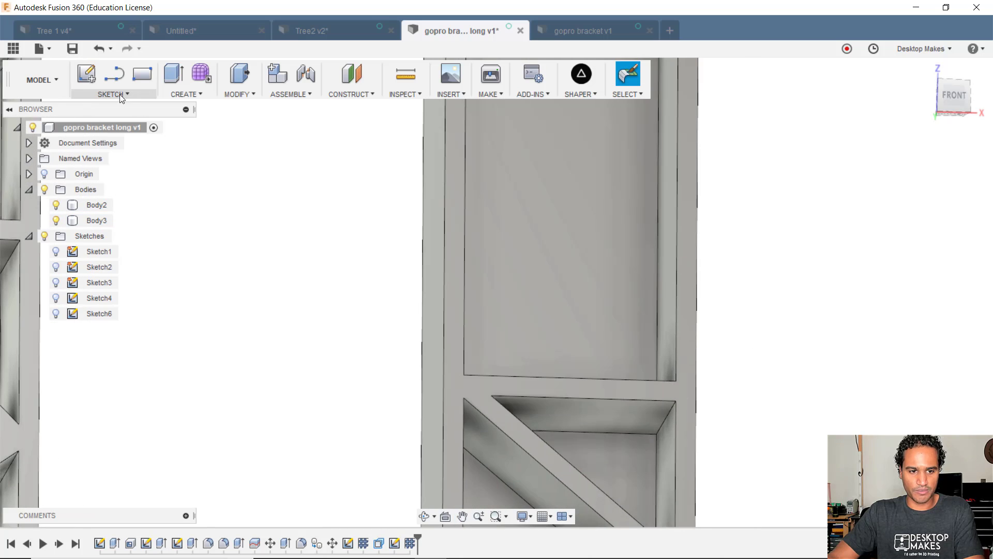
{"action": "left_click", "coordinate": [87, 75]}
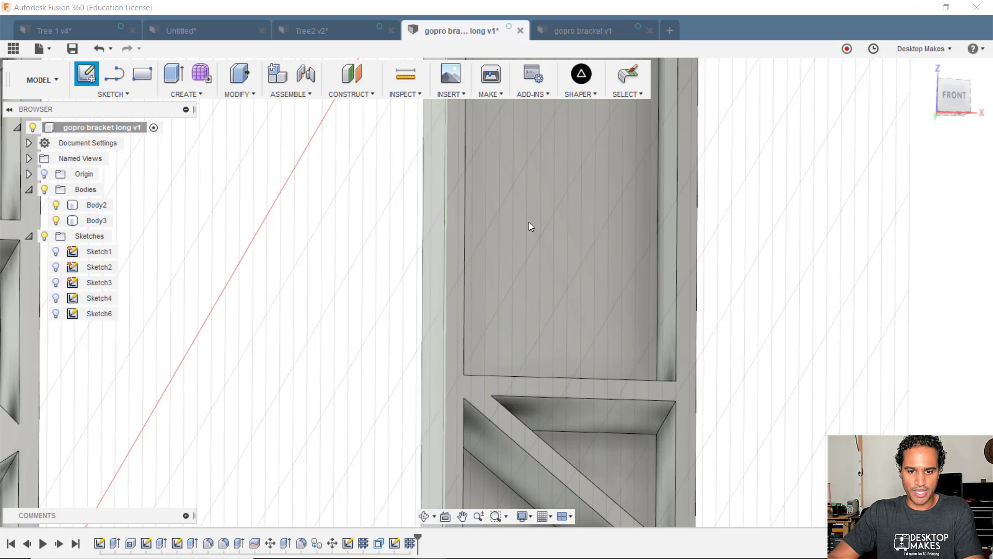
{"action": "left_click", "coordinate": [588, 319]}
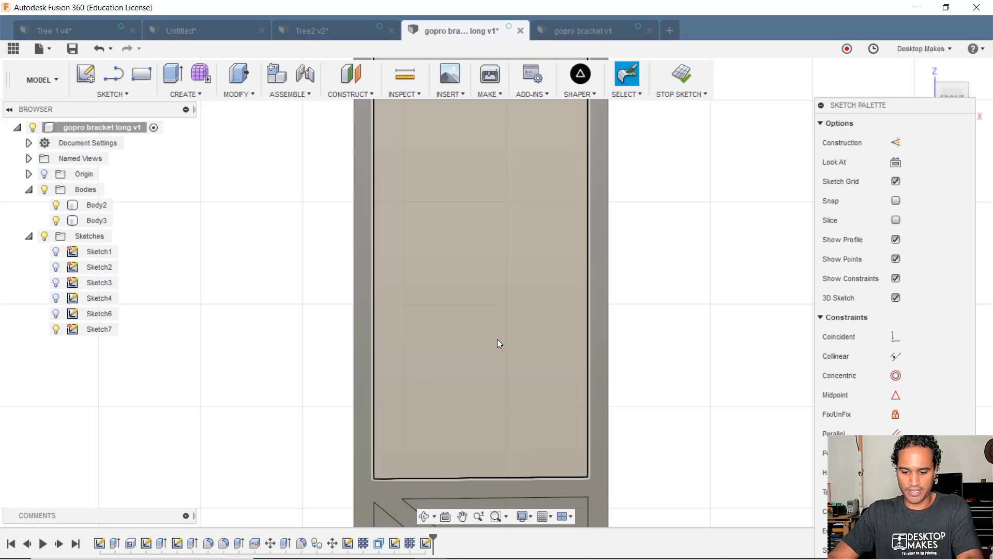
Step: Draw three short, separate angled lines in the upper pocket and finish the sketch
{"action": "key", "text": "l"}
{"action": "left_click", "coordinate": [425, 391]}
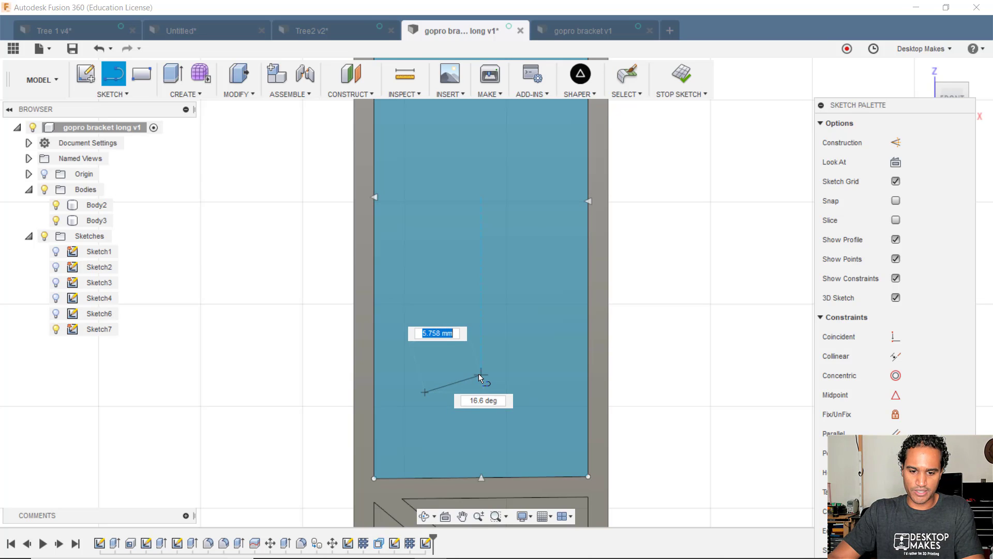
{"action": "left_click", "coordinate": [480, 373]}
{"action": "left_click", "coordinate": [490, 404]}
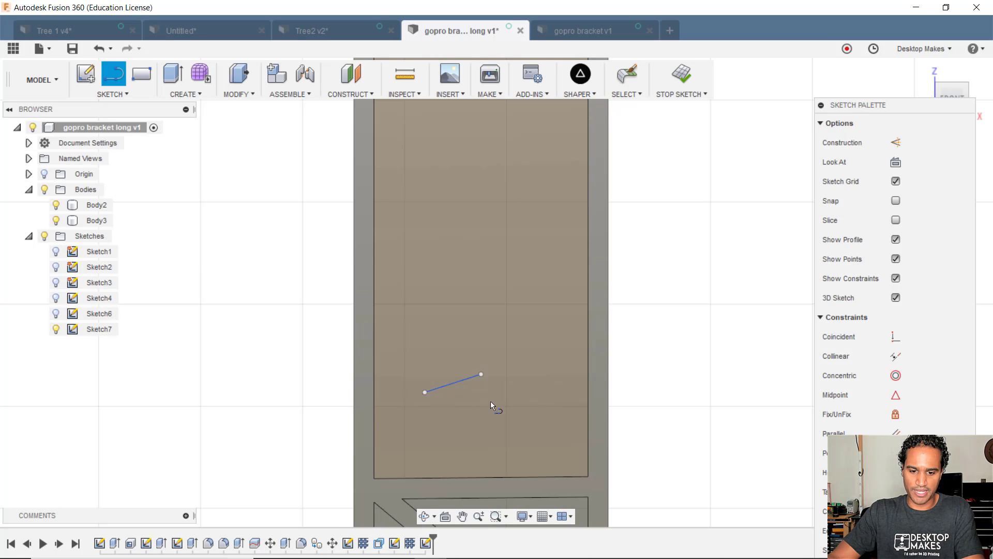
{"action": "left_click", "coordinate": [464, 246]}
{"action": "left_click", "coordinate": [505, 269]}
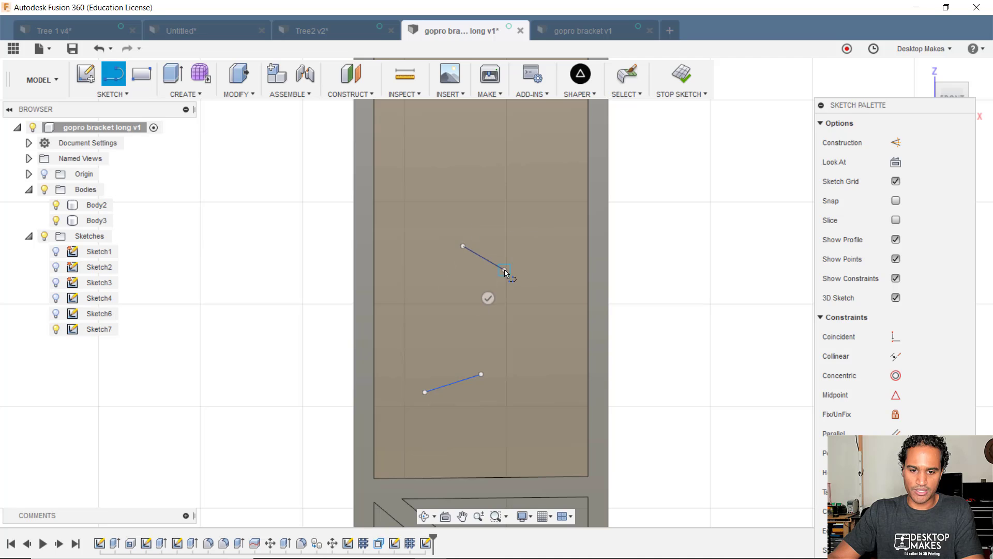
{"action": "left_click", "coordinate": [486, 295]}
{"action": "left_click", "coordinate": [434, 213]}
{"action": "left_click", "coordinate": [463, 176]}
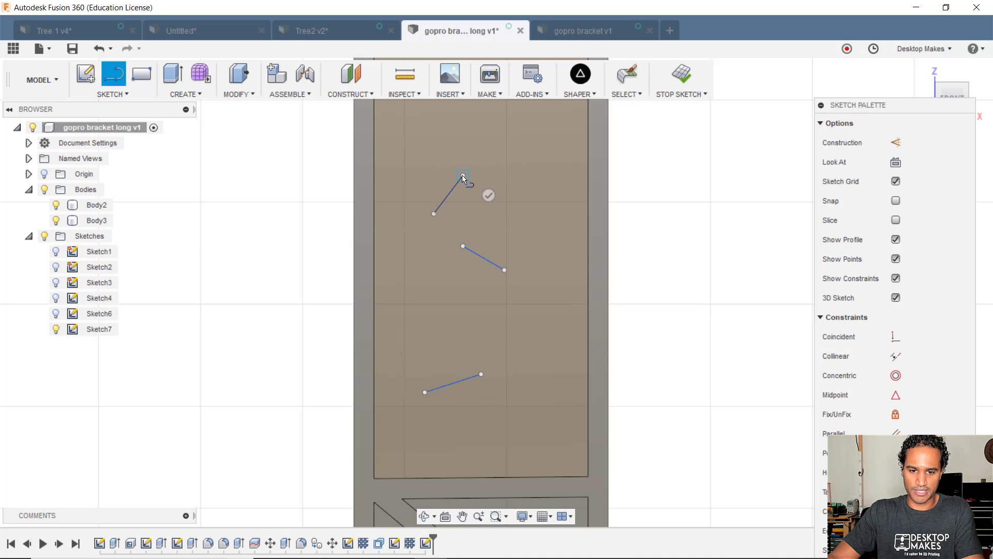
{"action": "left_click", "coordinate": [488, 194]}
{"action": "left_click", "coordinate": [688, 78]}
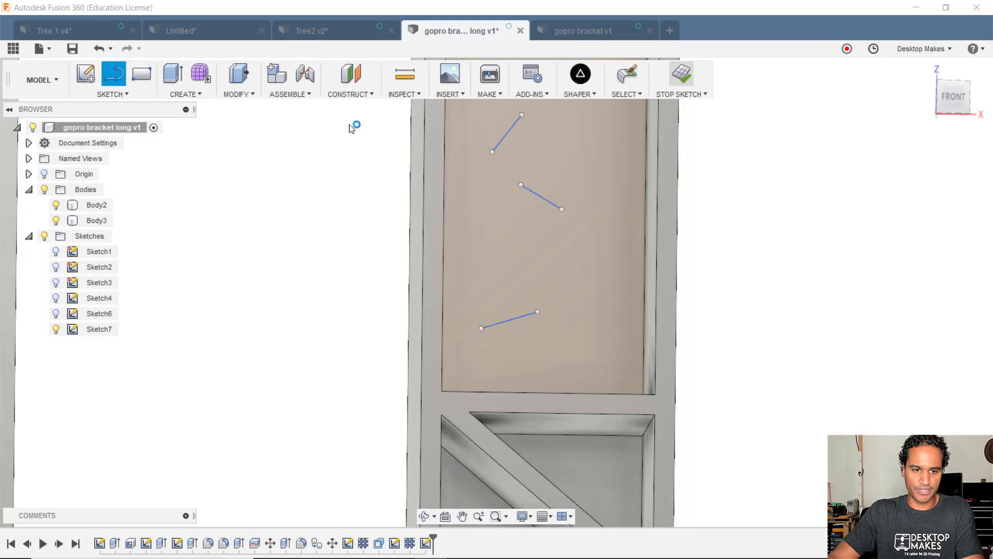
Step: Start a Web using Sketch7's top, middle and bottom lines as paths
{"action": "left_click", "coordinate": [199, 94]}
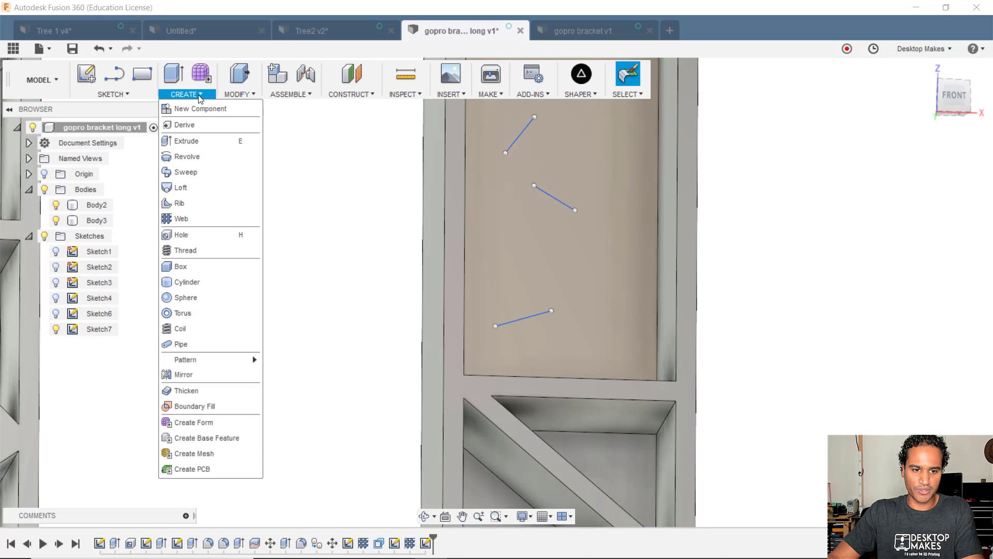
{"action": "left_click", "coordinate": [204, 215]}
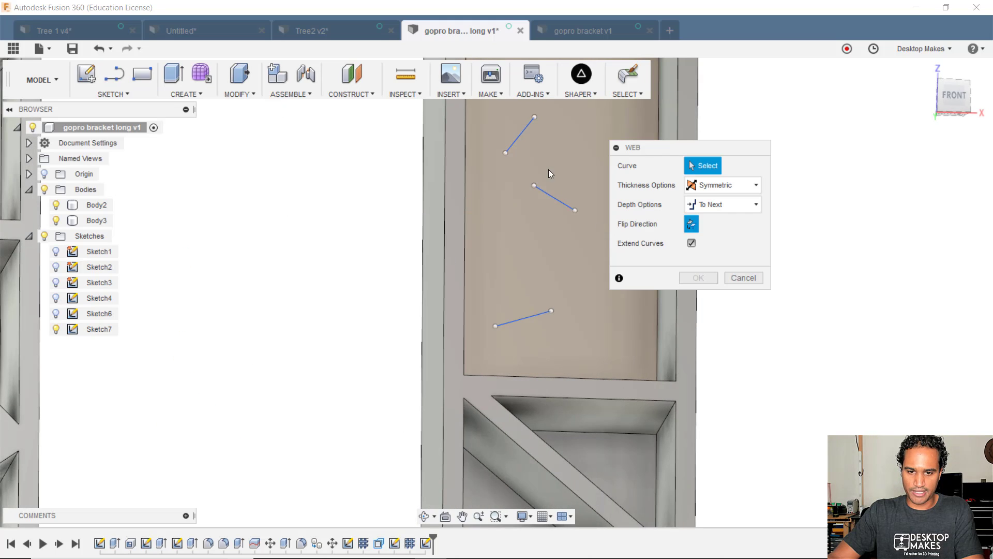
{"action": "left_click", "coordinate": [516, 135]}
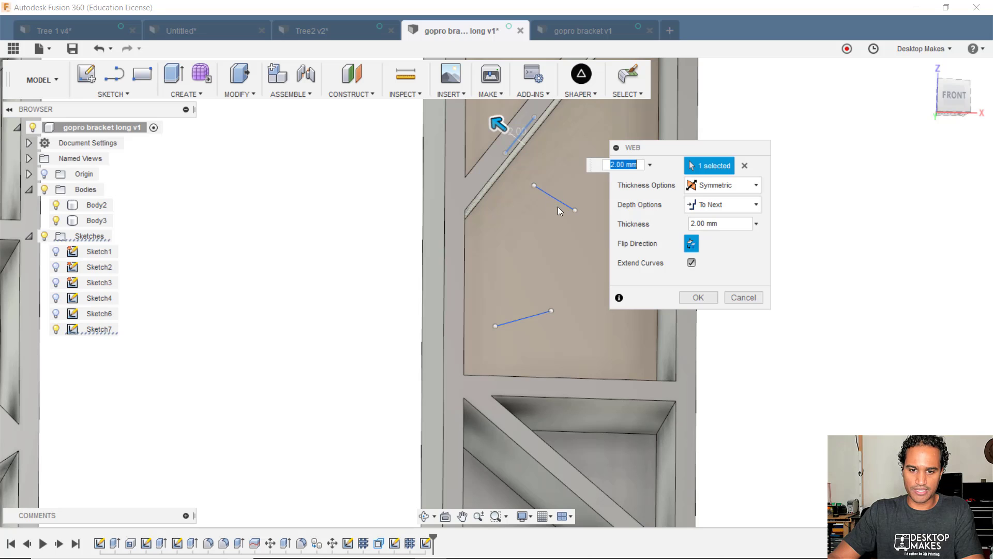
{"action": "middle_click_drag", "start_coordinate": [557, 209], "coordinate": [388, 322]}
{"action": "scroll", "coordinate": [394, 341], "scroll_direction": "down", "scroll_amount": 2}
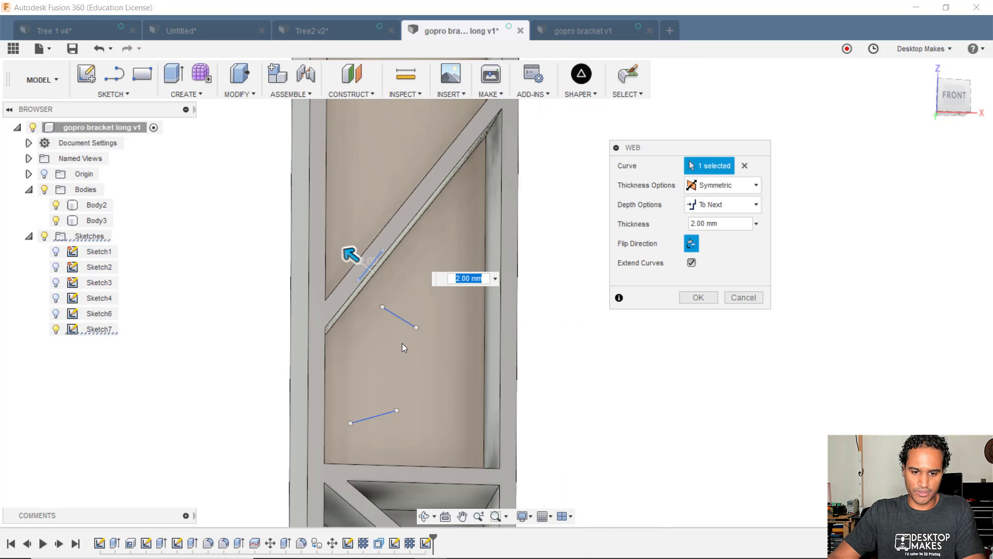
{"action": "left_click", "coordinate": [404, 321]}
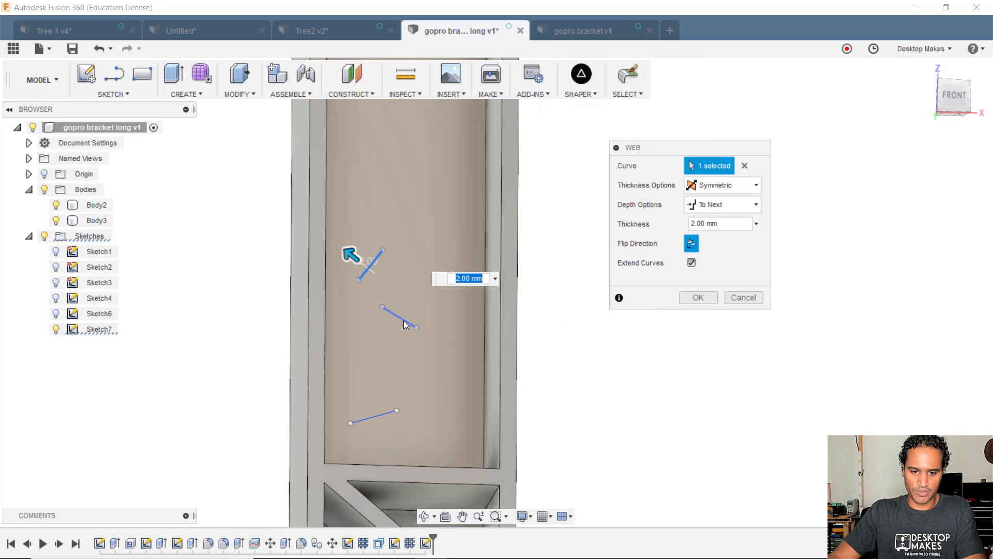
{"action": "left_click", "coordinate": [374, 418]}
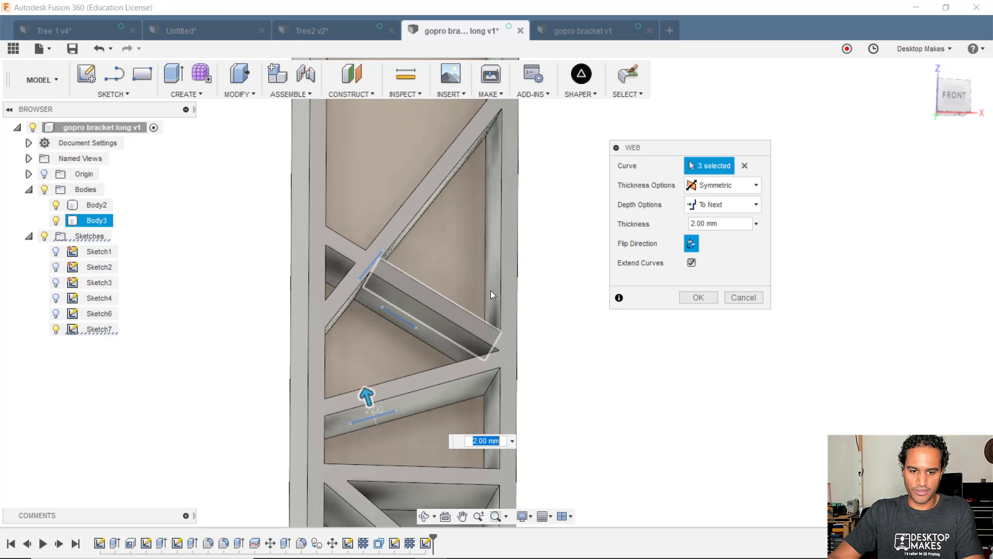
{"action": "middle_click_drag", "start_coordinate": [508, 266], "coordinate": [564, 284], "text": "shift"}
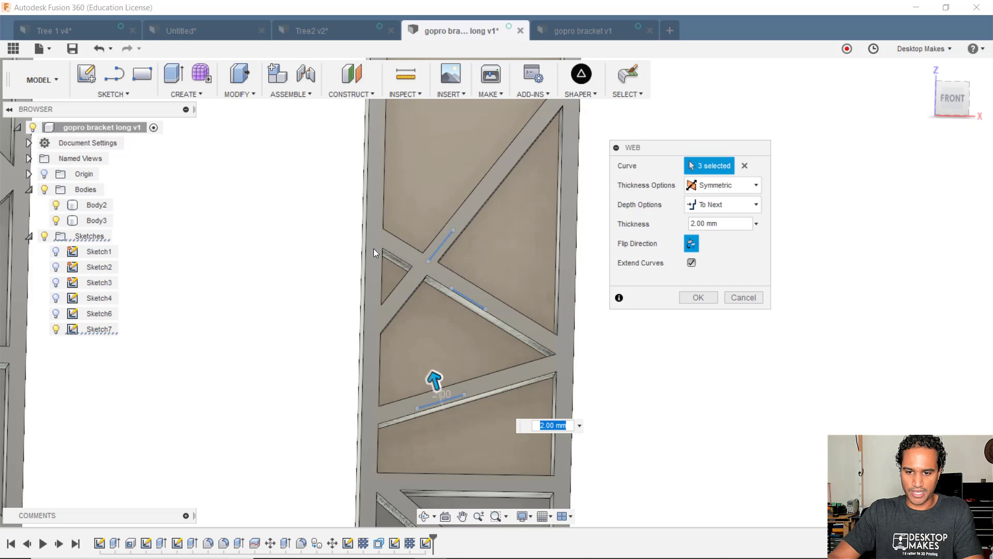
Step: Toggle Extend Curves off and back on, then create the 2 mm straight webs
{"action": "left_click", "coordinate": [692, 263]}
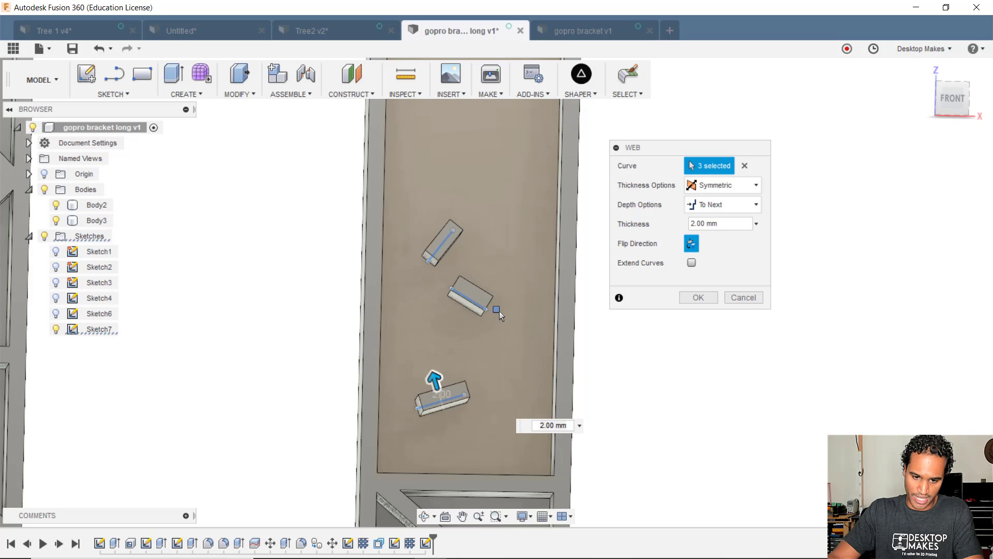
{"action": "left_click", "coordinate": [691, 262]}
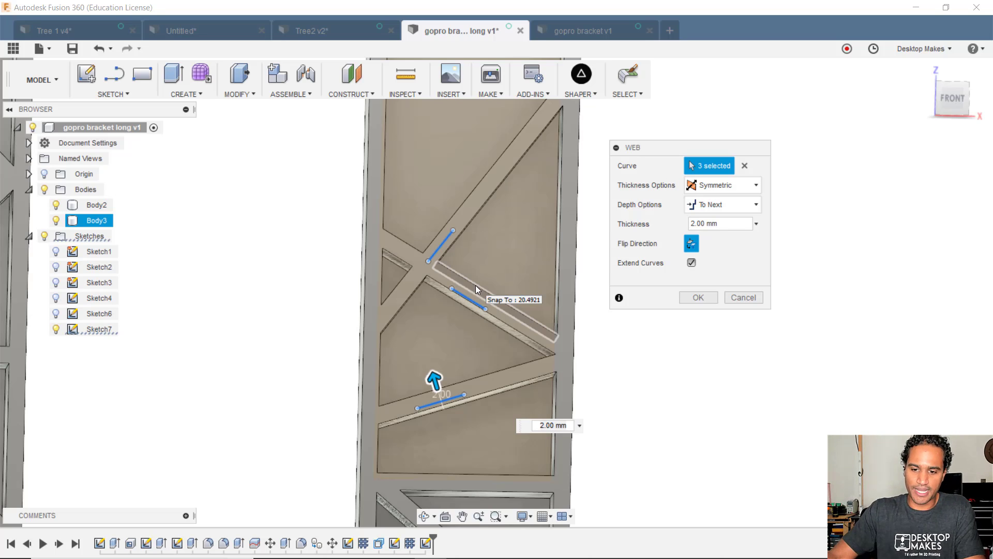
{"action": "left_click", "coordinate": [698, 298]}
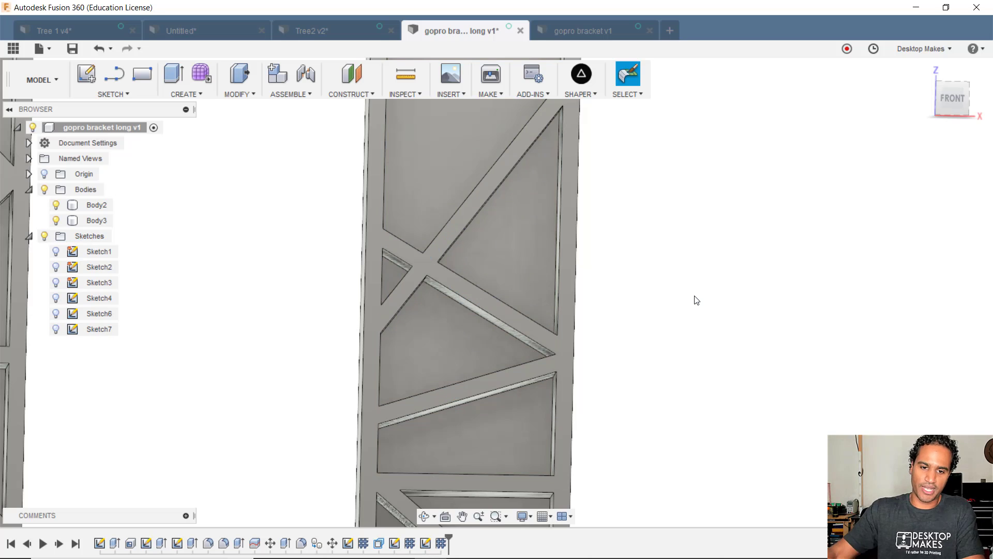
Step: Start a sketch on the channel floor and draw a three-point arc near the channel top
{"action": "left_click", "coordinate": [131, 93]}
{"action": "left_click", "coordinate": [131, 108]}
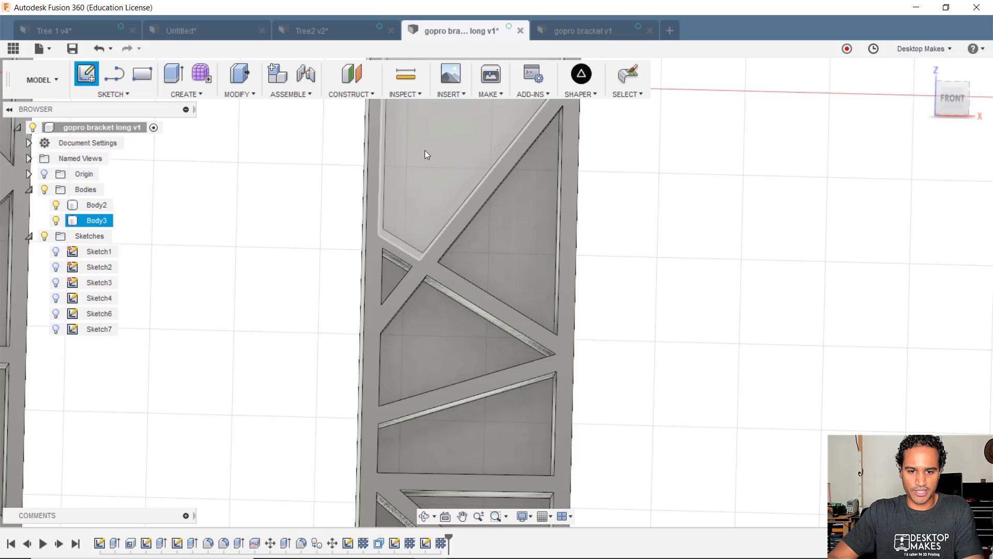
{"action": "left_click", "coordinate": [464, 173]}
{"action": "left_click", "coordinate": [109, 94]}
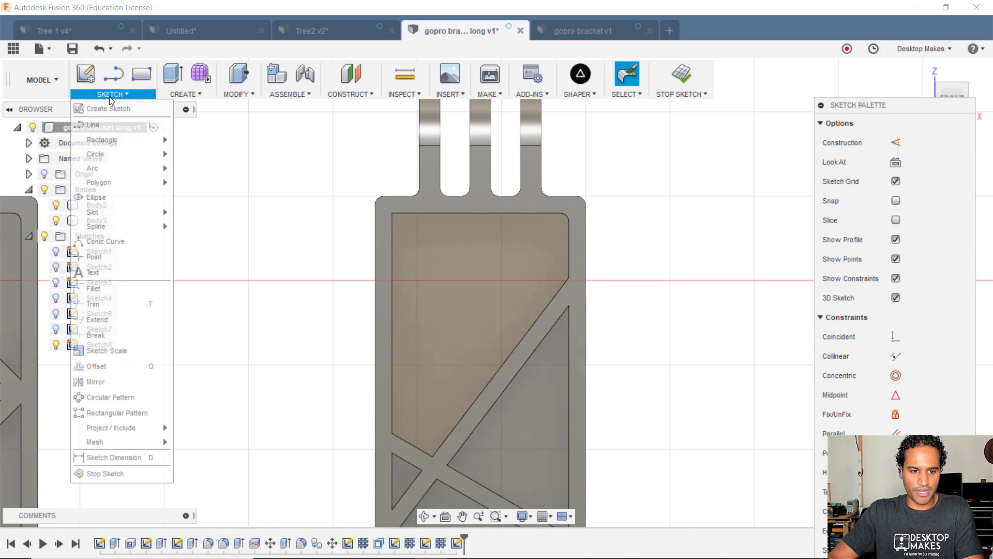
{"action": "mouse_move", "coordinate": [128, 167]}
{"action": "left_click", "coordinate": [200, 170]}
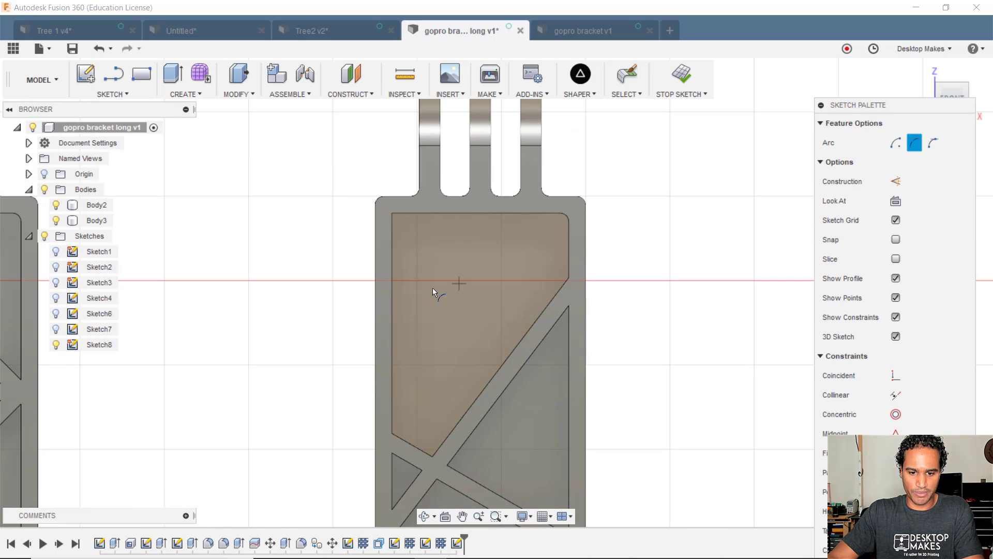
{"action": "left_click", "coordinate": [467, 263]}
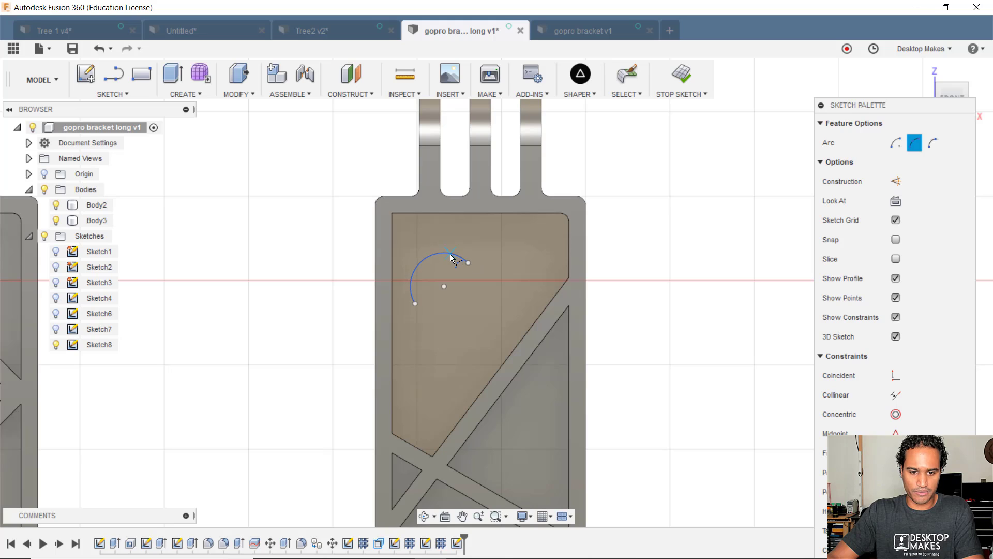
Step: Draw an S-shaped fit-point spline from lower left to near the top, then finish the sketch
{"action": "left_click", "coordinate": [118, 96]}
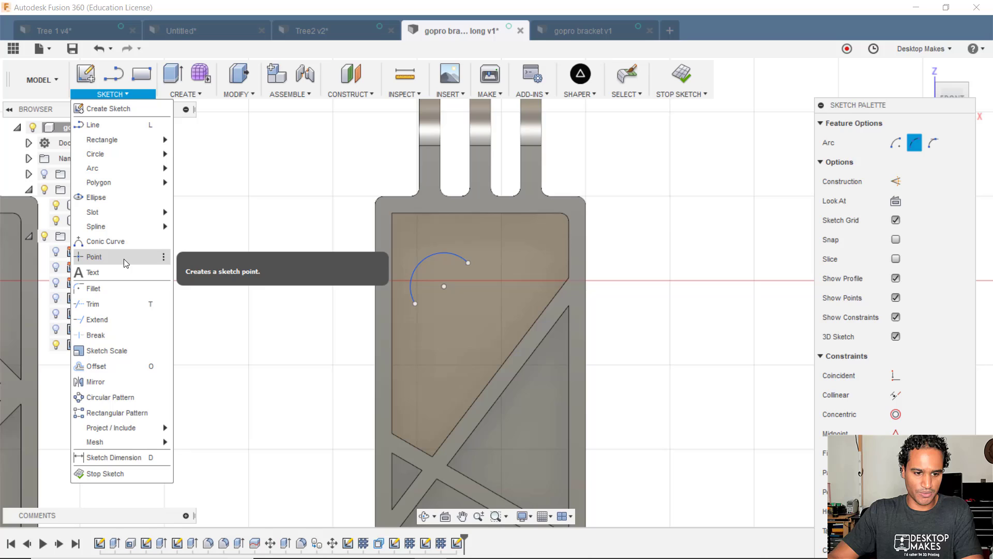
{"action": "mouse_move", "coordinate": [132, 226]}
{"action": "left_click", "coordinate": [187, 227]}
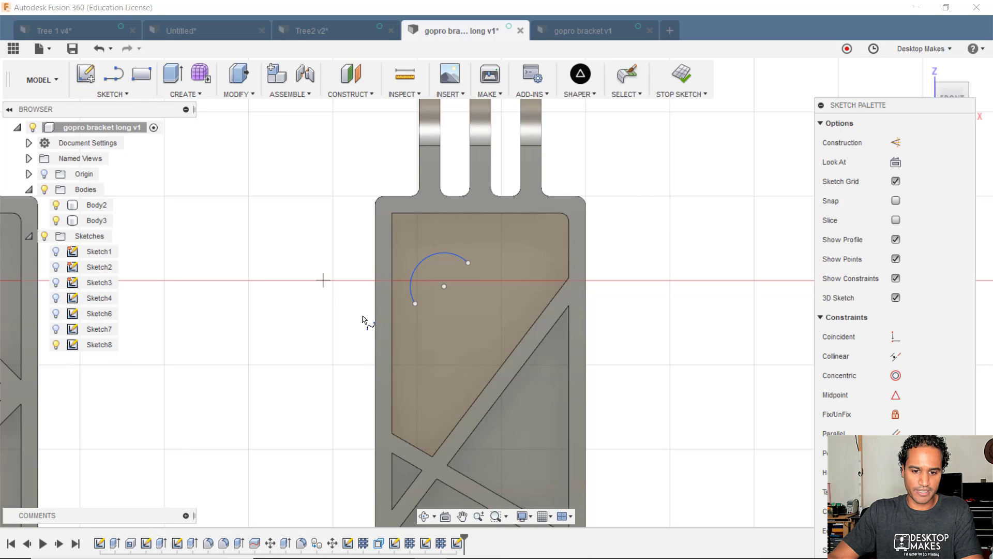
{"action": "left_click", "coordinate": [421, 398]}
{"action": "left_click", "coordinate": [421, 352]}
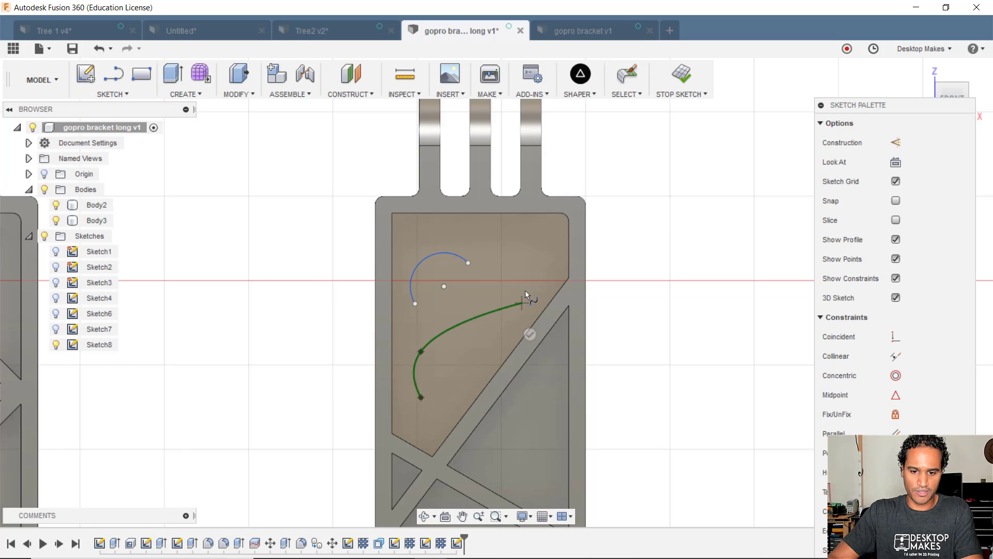
{"action": "left_click", "coordinate": [521, 302]}
{"action": "left_click", "coordinate": [539, 263]}
{"action": "left_click", "coordinate": [507, 273]}
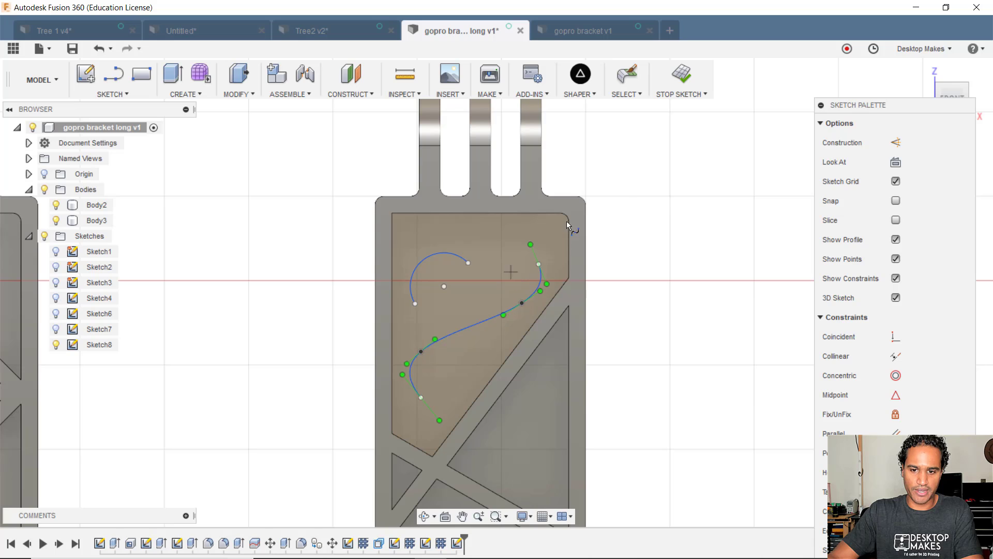
{"action": "left_click", "coordinate": [676, 85]}
{"action": "left_click", "coordinate": [195, 92]}
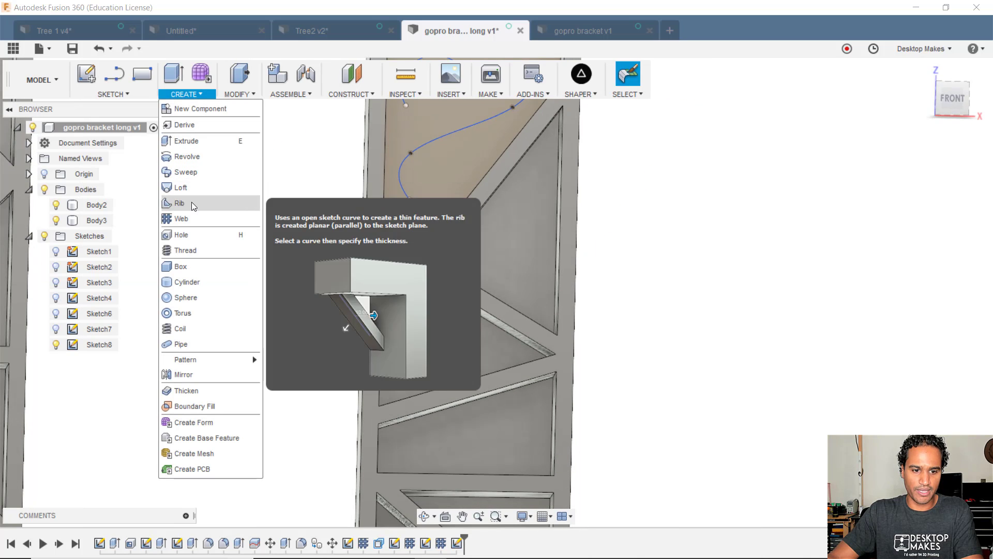
Step: Turn Sketch8's arc and S-spline into 2 mm webs with Extend Curves kept on
{"action": "left_click", "coordinate": [193, 220]}
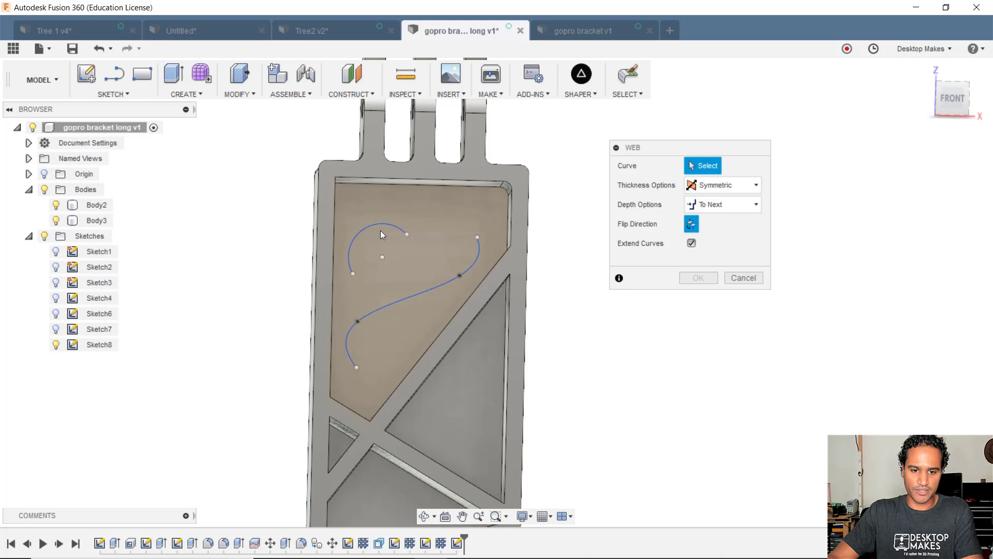
{"action": "left_click", "coordinate": [382, 223]}
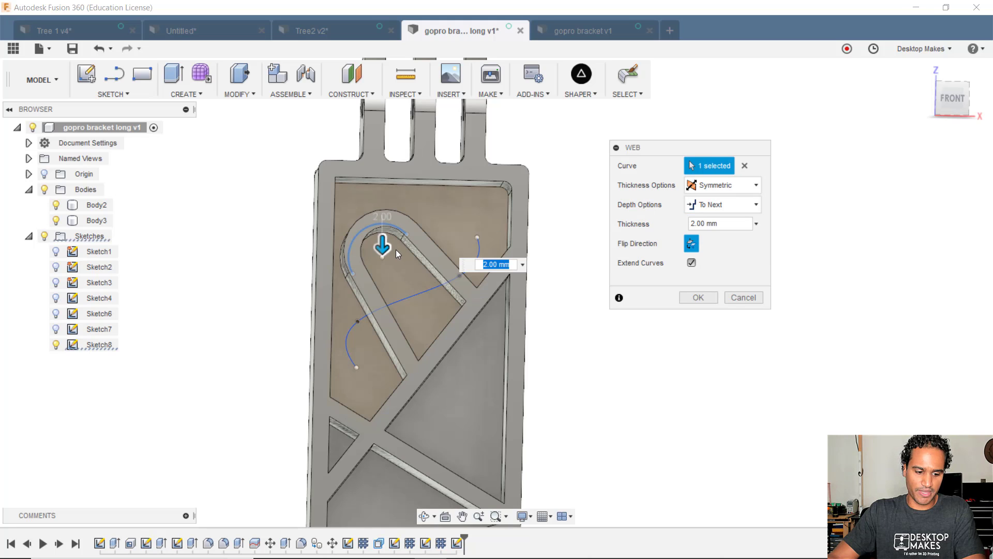
{"action": "left_click", "coordinate": [416, 299]}
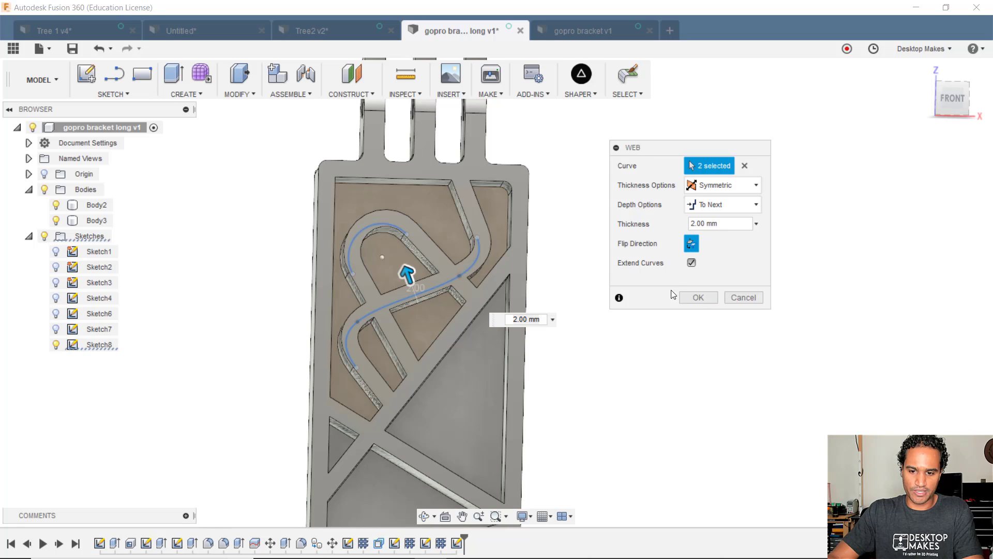
{"action": "left_click", "coordinate": [692, 264]}
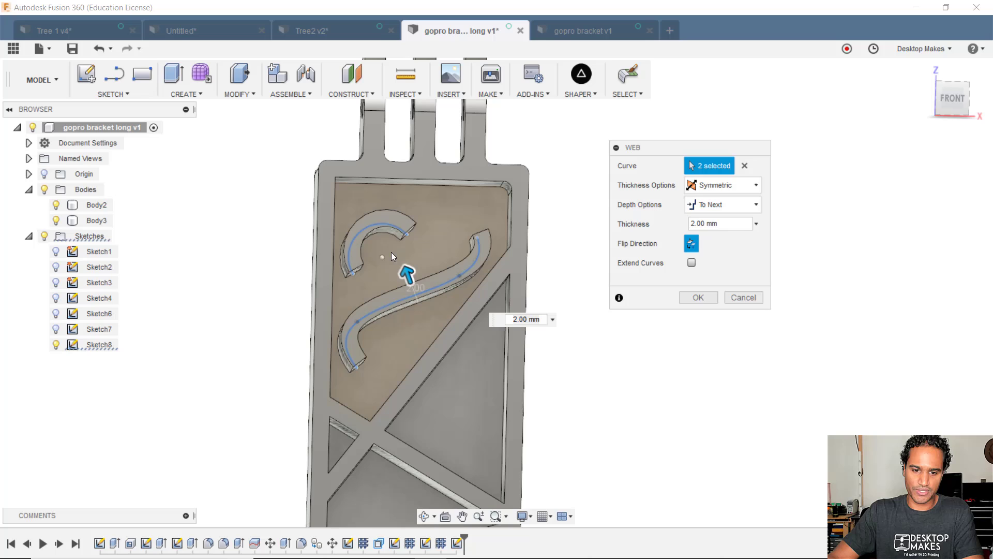
{"action": "left_click", "coordinate": [692, 263]}
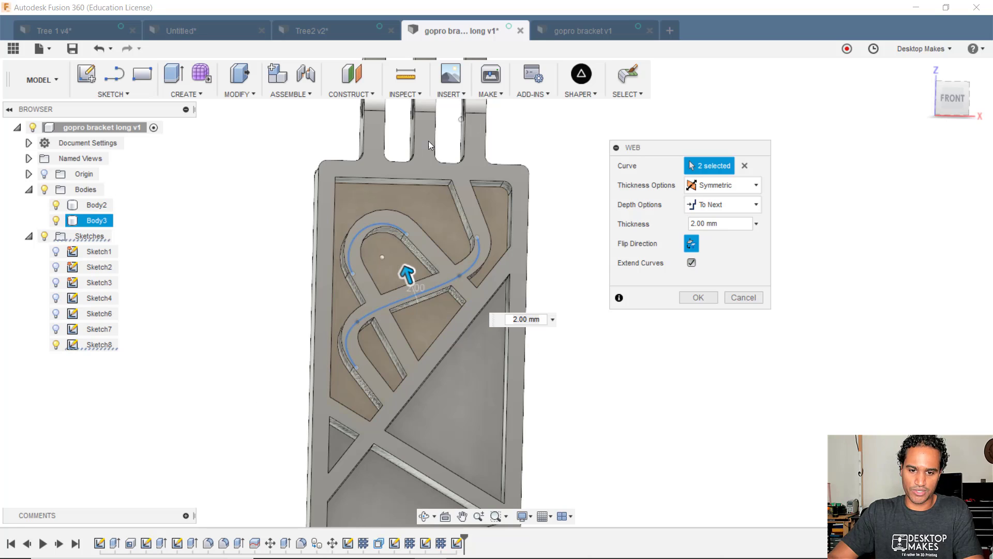
{"action": "left_click", "coordinate": [698, 298]}
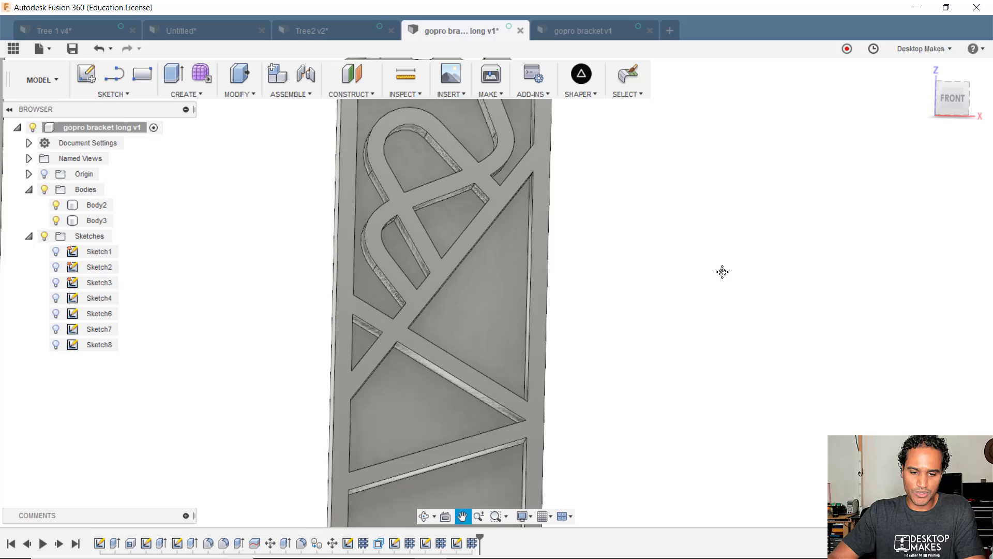
{"action": "scroll", "coordinate": [709, 371], "scroll_direction": "down", "scroll_amount": 3}
{"action": "middle_click_drag", "start_coordinate": [709, 370], "coordinate": [667, 355], "text": "shift"}
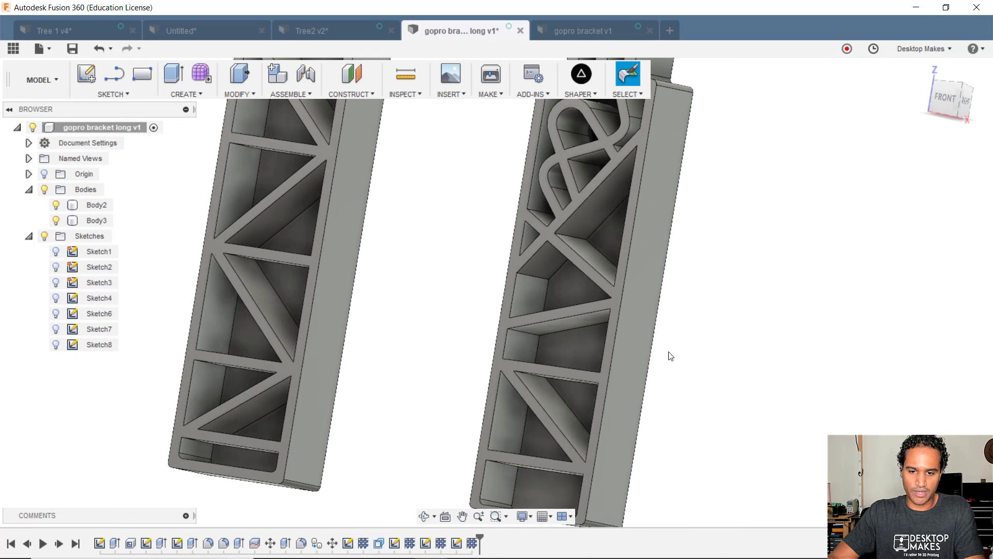
{"action": "left_click", "coordinate": [941, 94]}
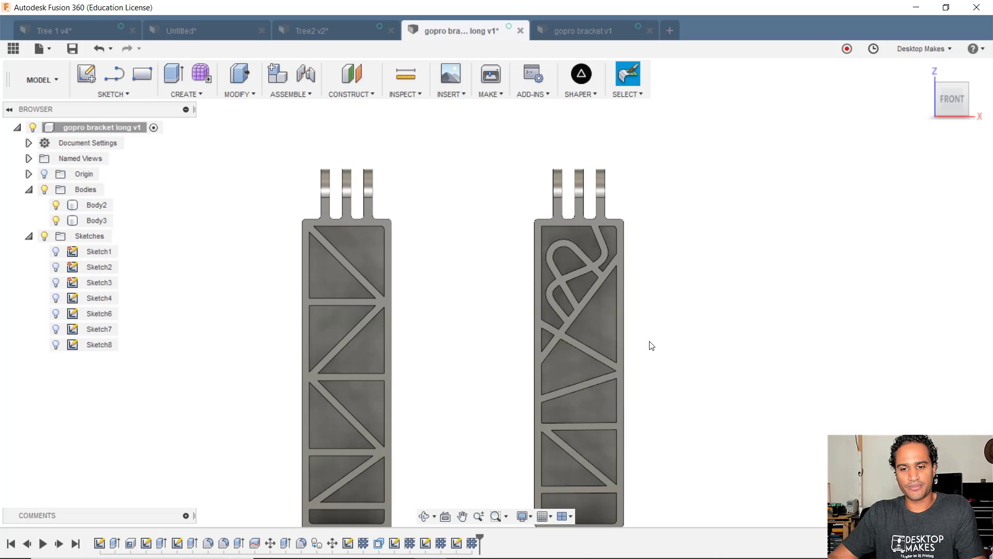
{"action": "middle_click_drag", "start_coordinate": [587, 291], "coordinate": [582, 238], "text": "shift"}
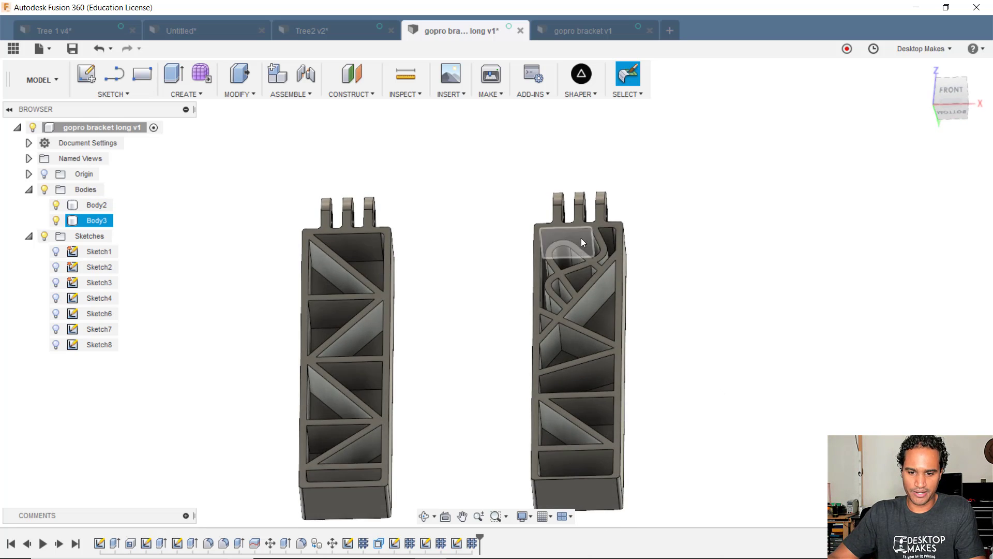
{"action": "scroll", "coordinate": [585, 263], "scroll_direction": "up", "scroll_amount": 5}
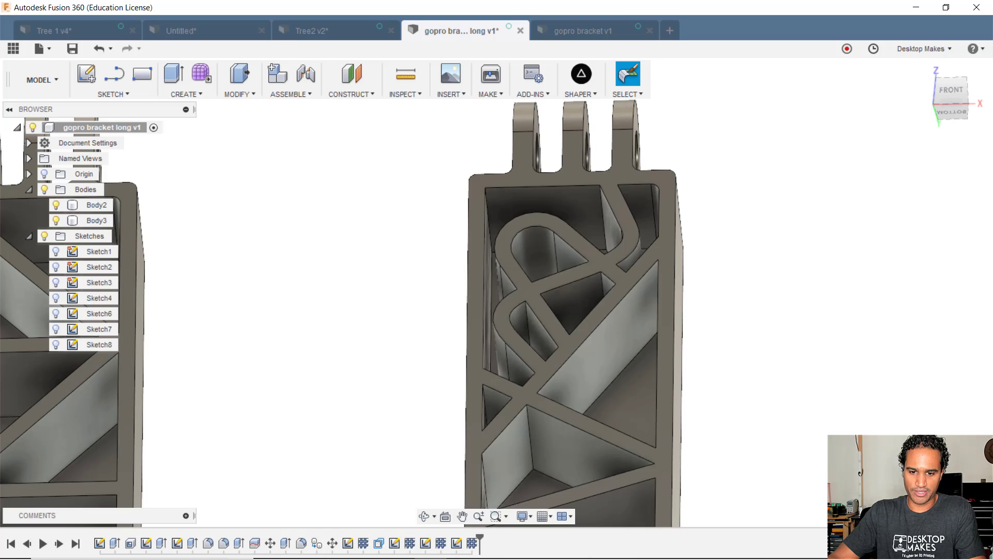
{"action": "middle_click_drag", "start_coordinate": [494, 194], "coordinate": [989, 346], "text": "shift"}
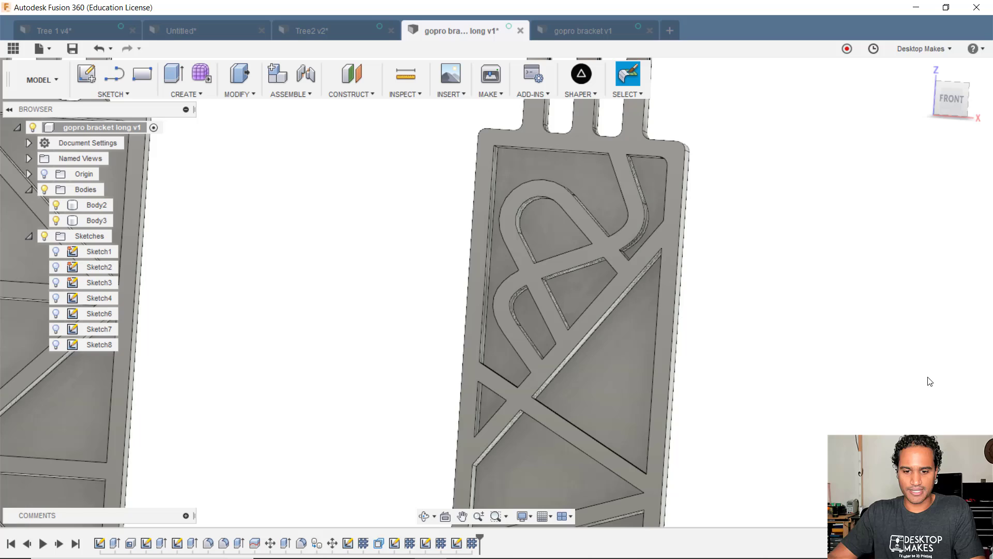
{"action": "scroll", "coordinate": [838, 392], "scroll_direction": "down", "scroll_amount": 3}
{"action": "middle_click_drag", "start_coordinate": [830, 390], "coordinate": [818, 386], "text": "shift"}
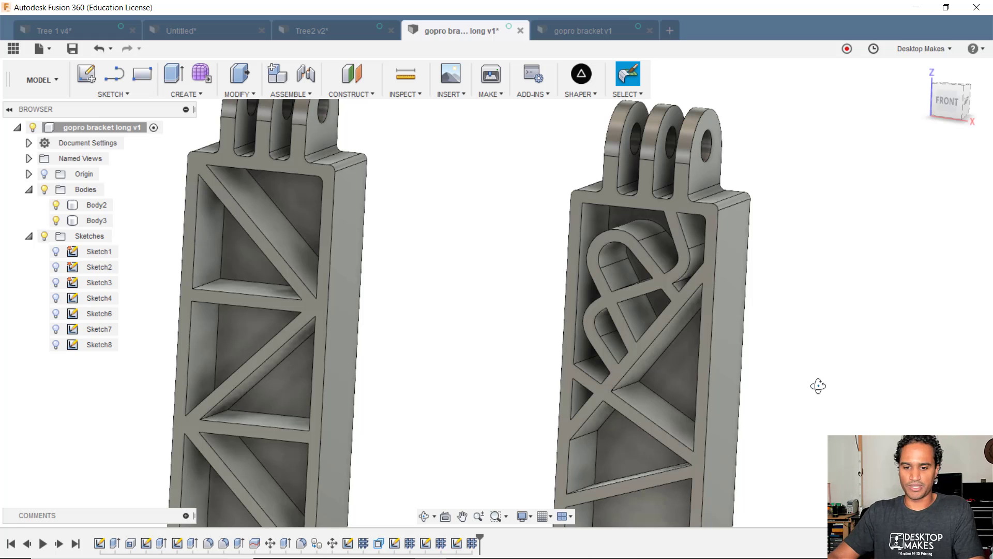
{"action": "middle_click_drag", "start_coordinate": [818, 386], "coordinate": [775, 378], "text": "shift"}
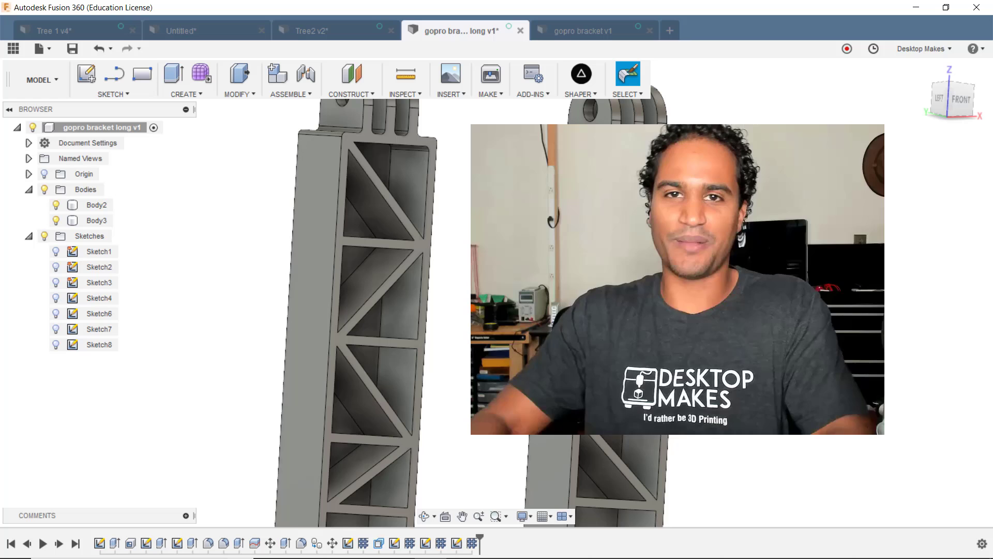